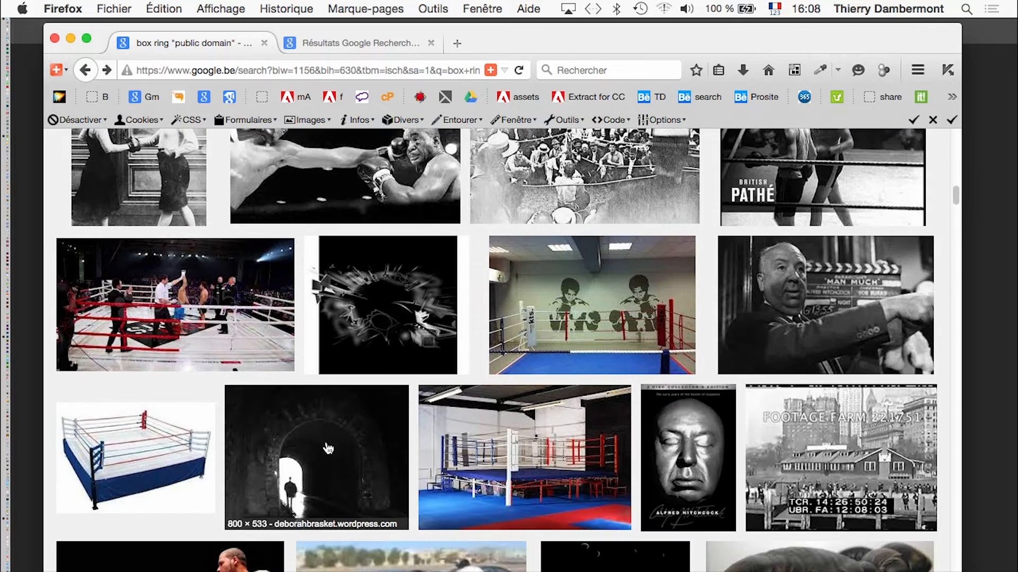
Step: Run a reverse image search on the Free Boxing Rings Clipart picture, view its similar images, and return to the results
left_click(143, 448)
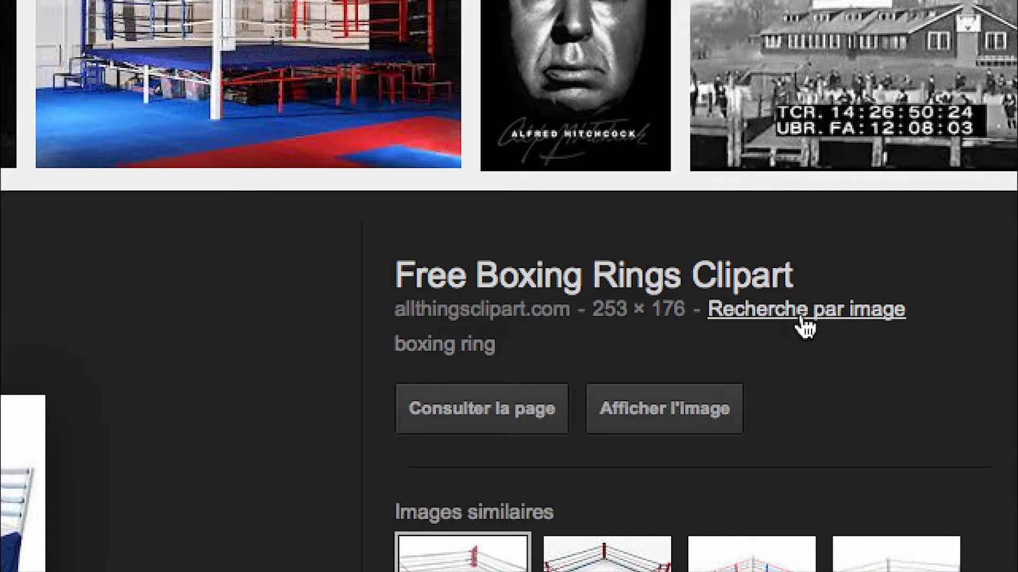
left_click(803, 318)
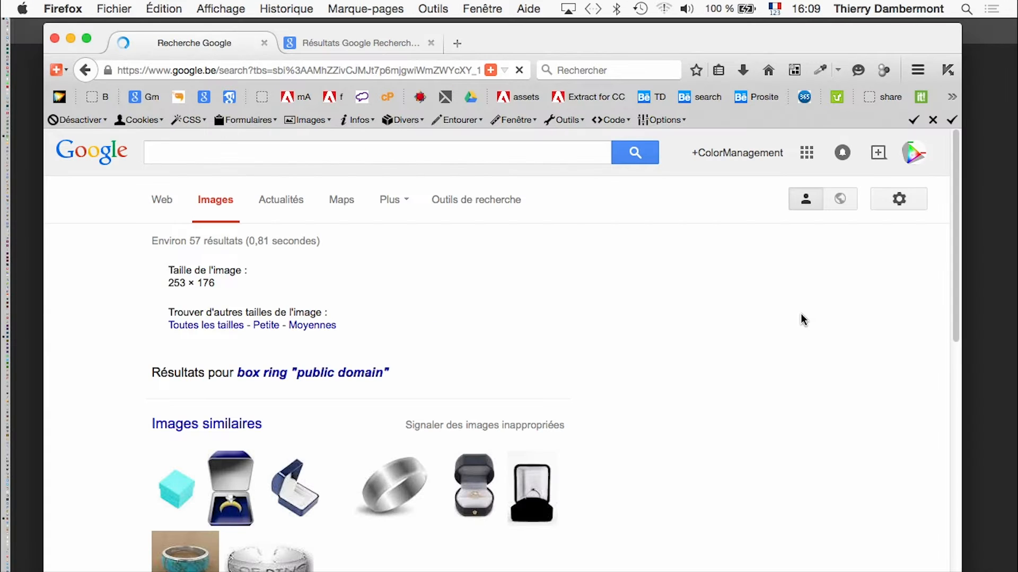
scroll(415, 352, "down", 4)
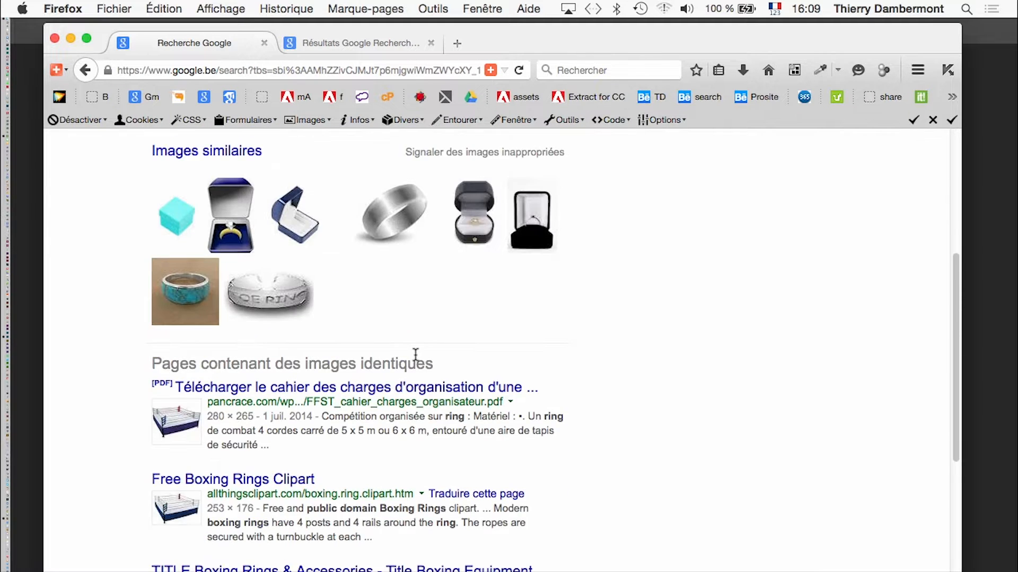
scroll(416, 355, "up", 4)
left_click(212, 425)
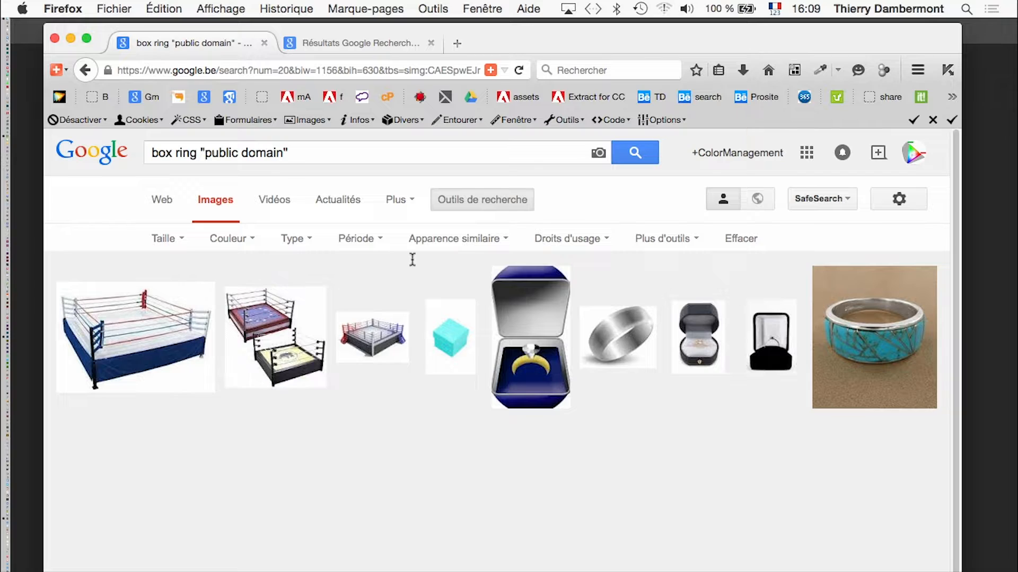
left_click(85, 71)
left_click(84, 70)
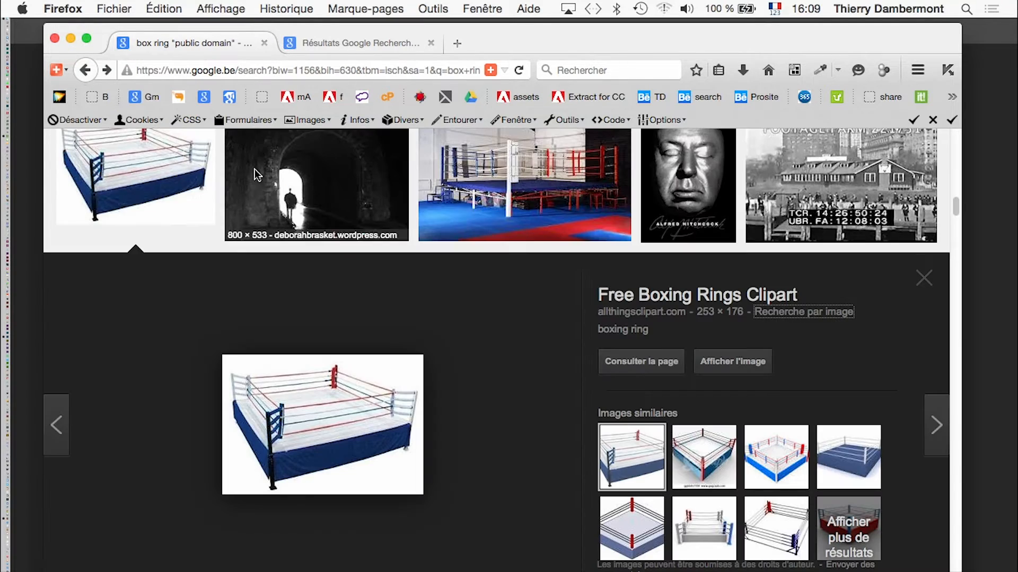
Step: View the boxing ring clipart from allthingsclipart.com at full size and return to the image results
scroll(672, 384, "down", 10)
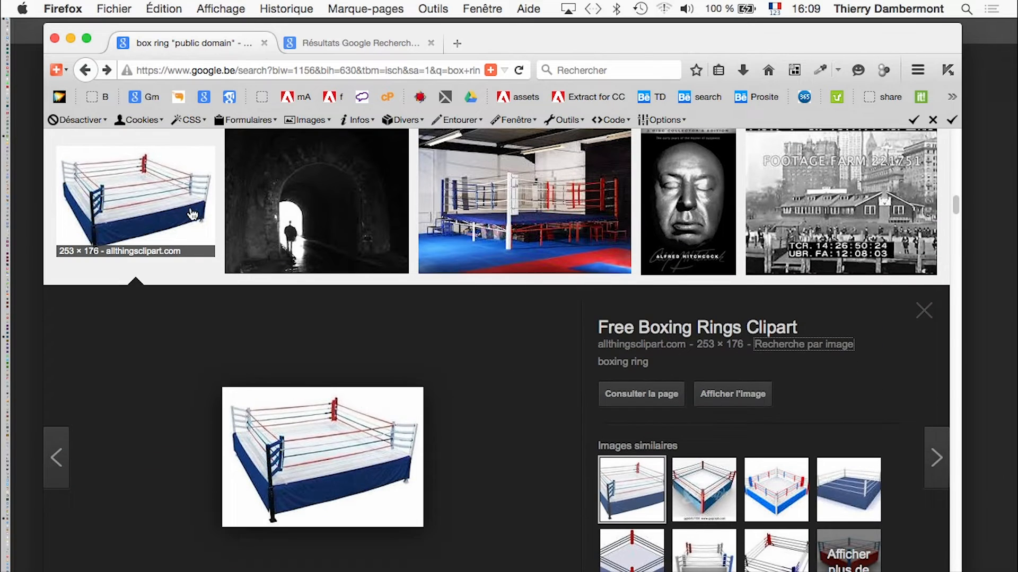
left_click(192, 215)
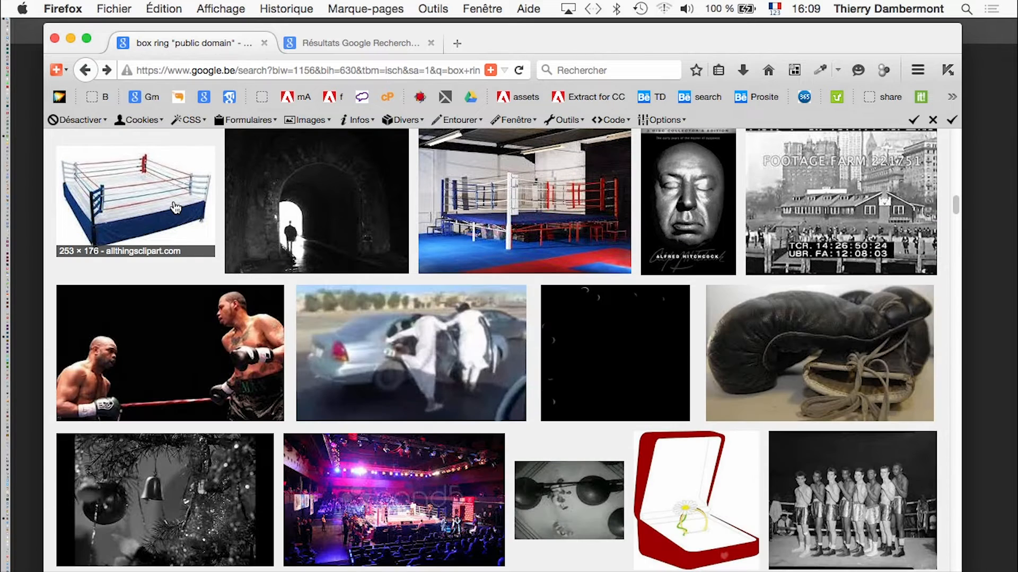
left_click(172, 206)
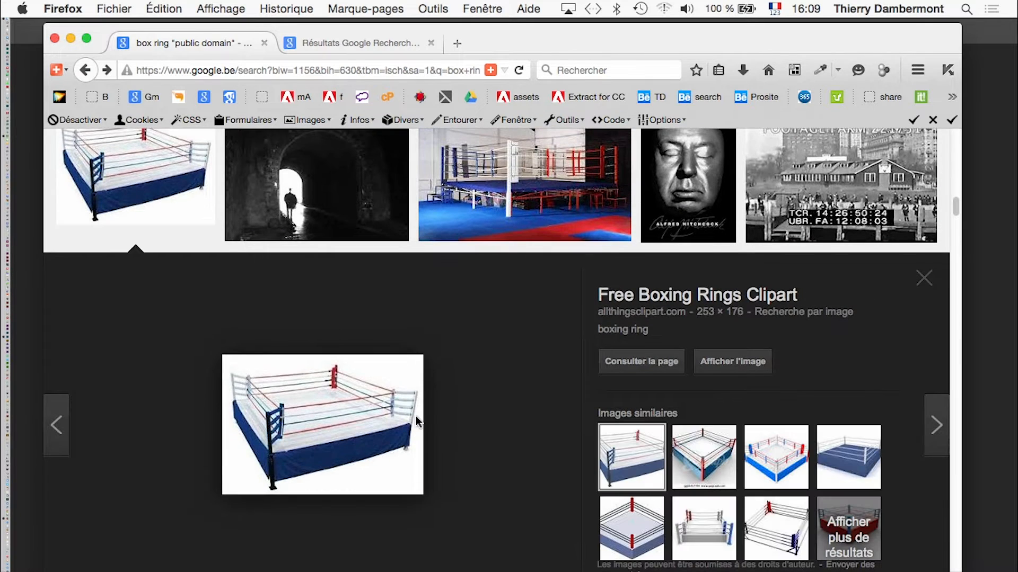
left_click(740, 363)
left_click(85, 69)
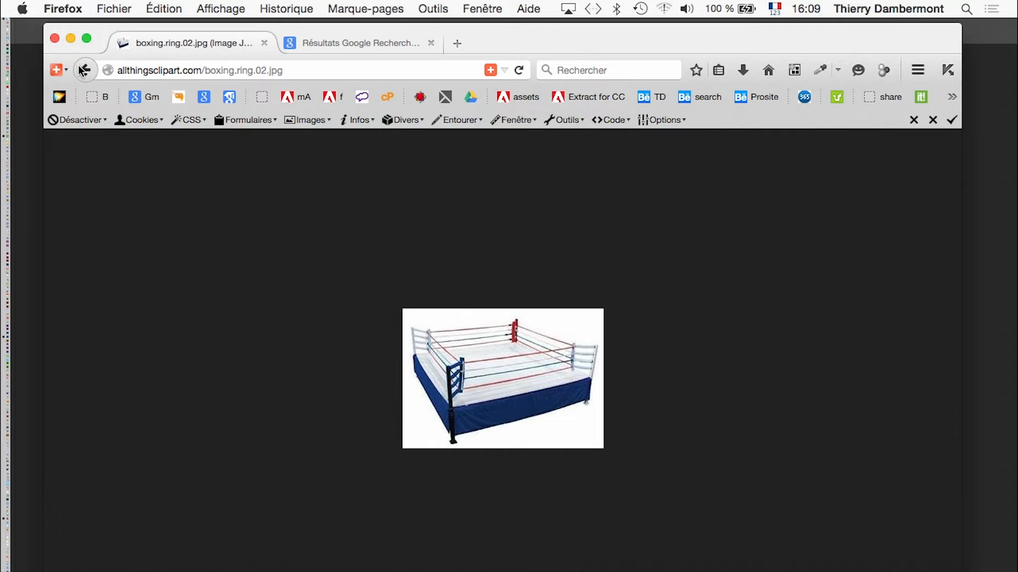
left_click(85, 69)
Step: Rerun the image search for box ring "public domain" and go back to the plain box ring results
scroll(648, 529, "up", 5)
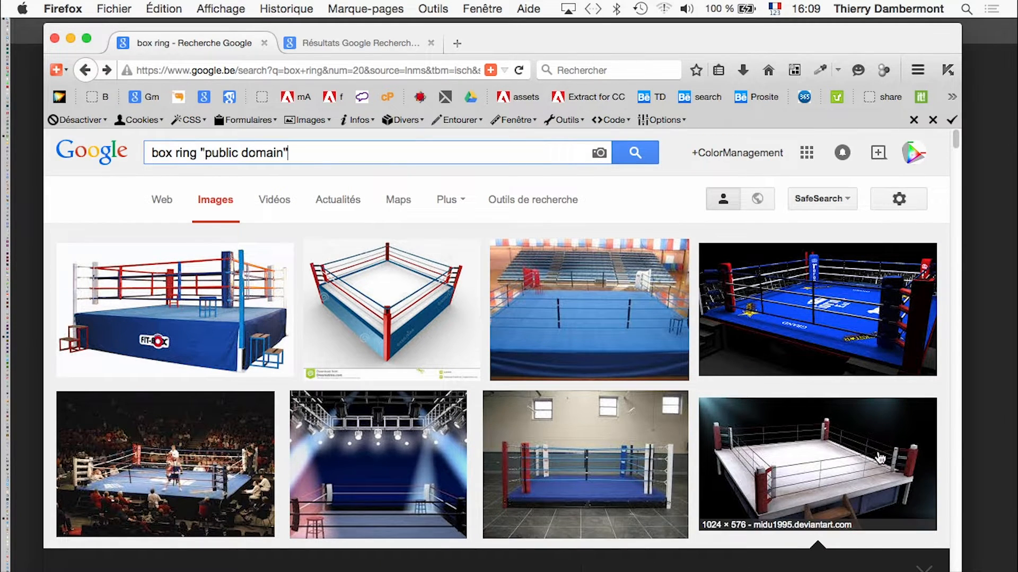
left_click(840, 473)
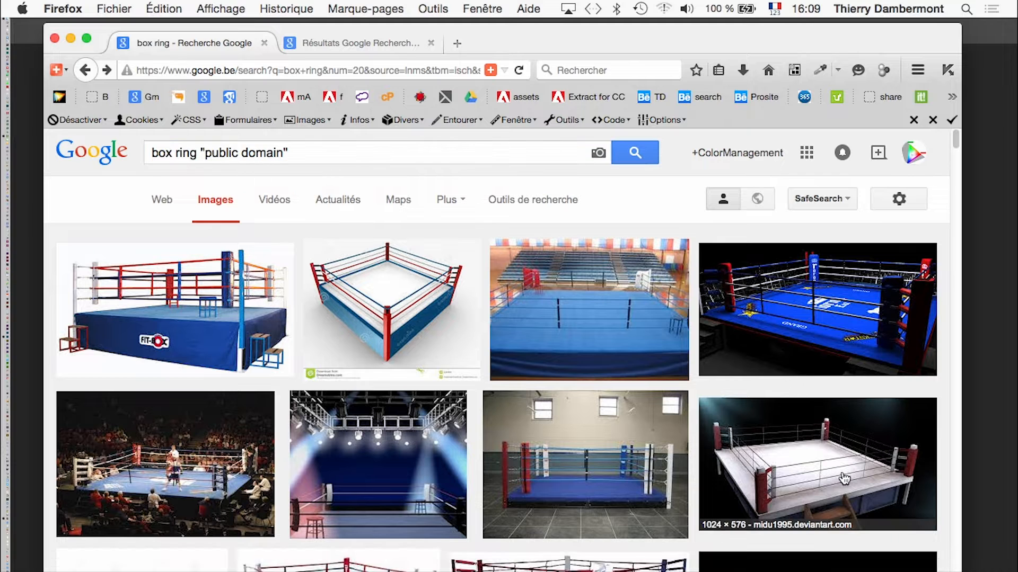
scroll(526, 482, "down", 3)
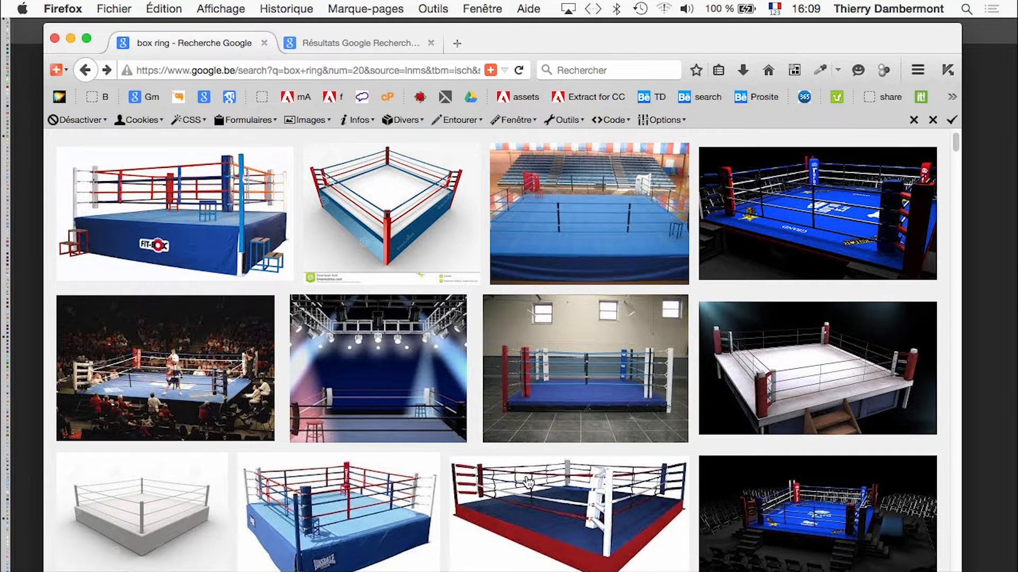
scroll(528, 482, "up", 3)
left_click(635, 153)
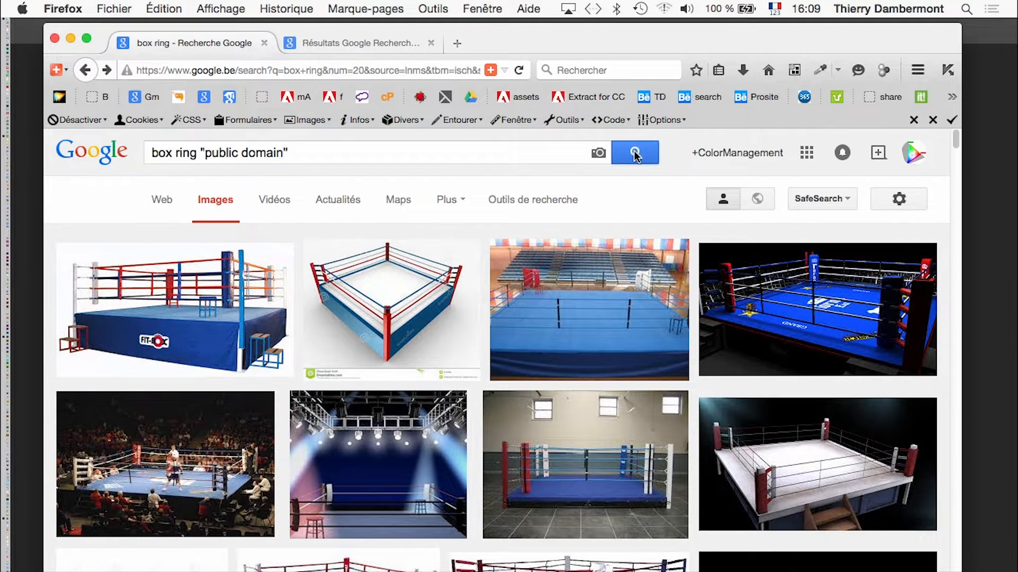
key("super+Left")
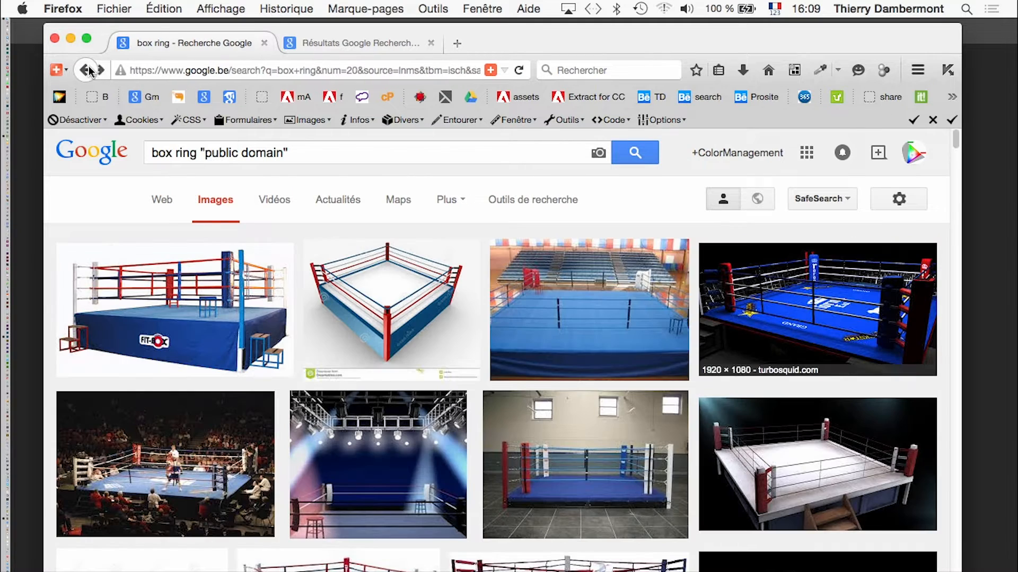
Step: Look through the box ring image results for a suitable boxing ring photo
scroll(518, 377, "down", 8)
scroll(518, 377, "down", 1)
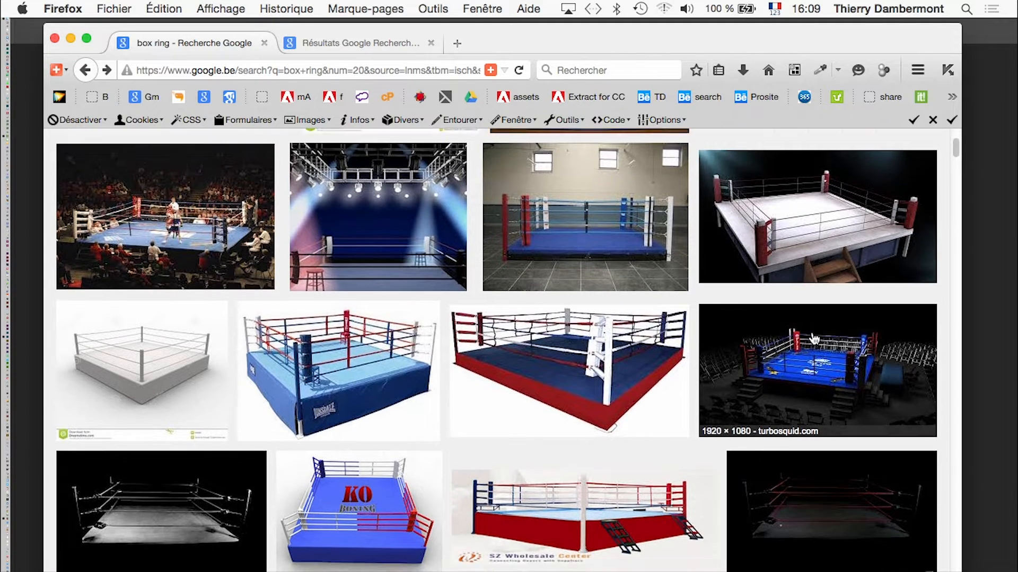
scroll(814, 340, "down", 3)
scroll(814, 339, "down", 5)
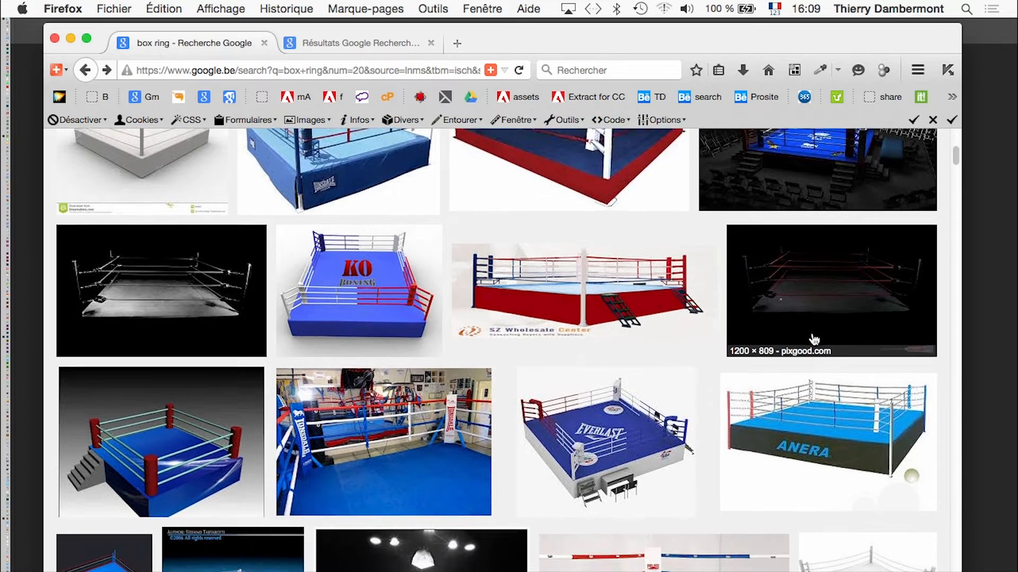
scroll(817, 337, "down", 5)
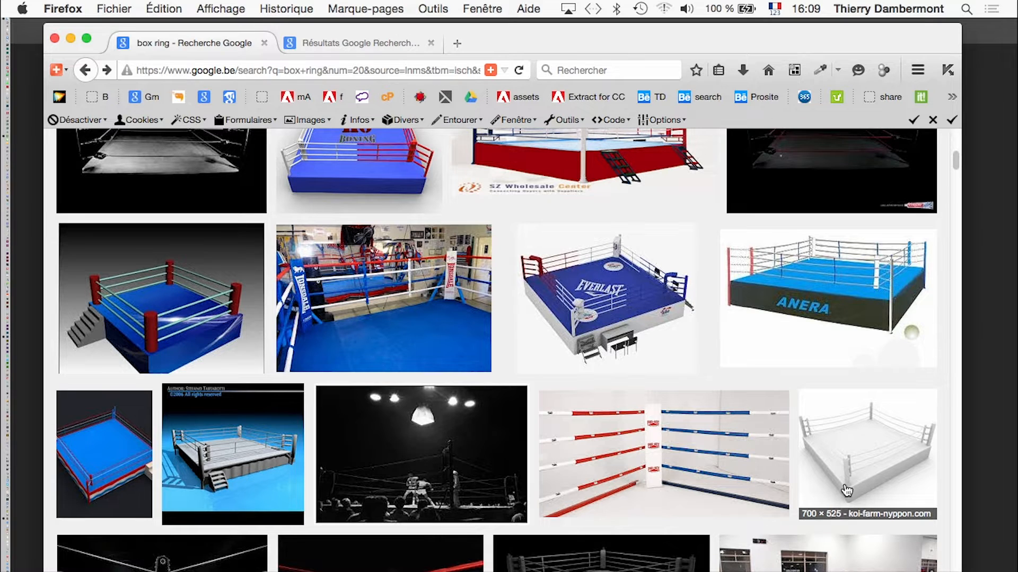
scroll(847, 491, "down", 2)
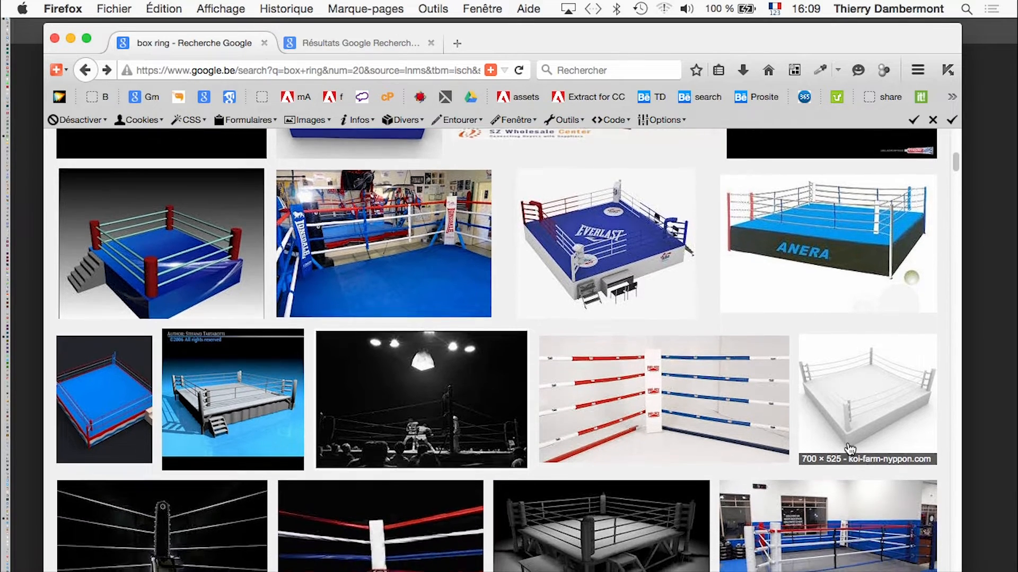
scroll(850, 450, "down", 15)
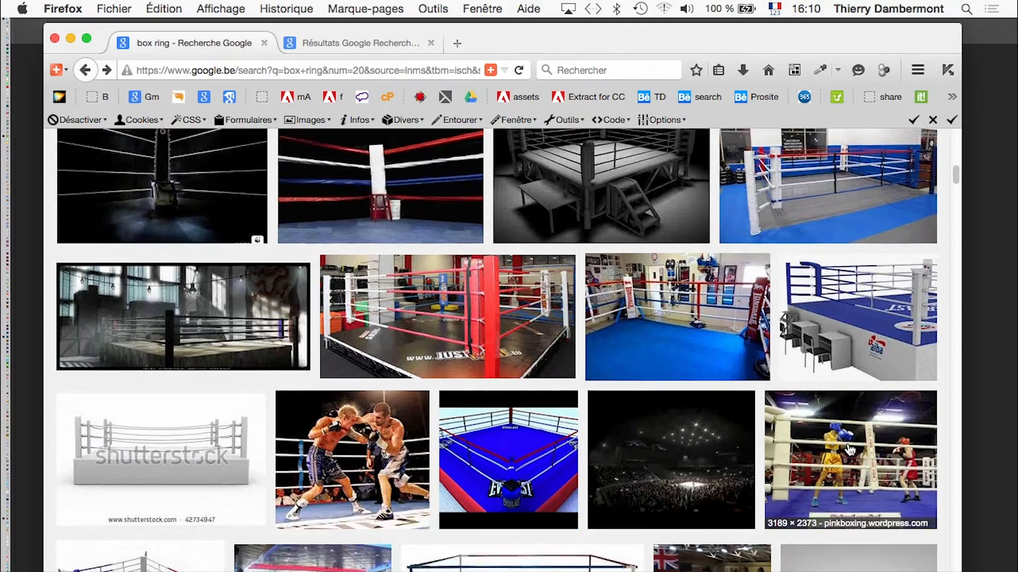
scroll(849, 450, "down", 10)
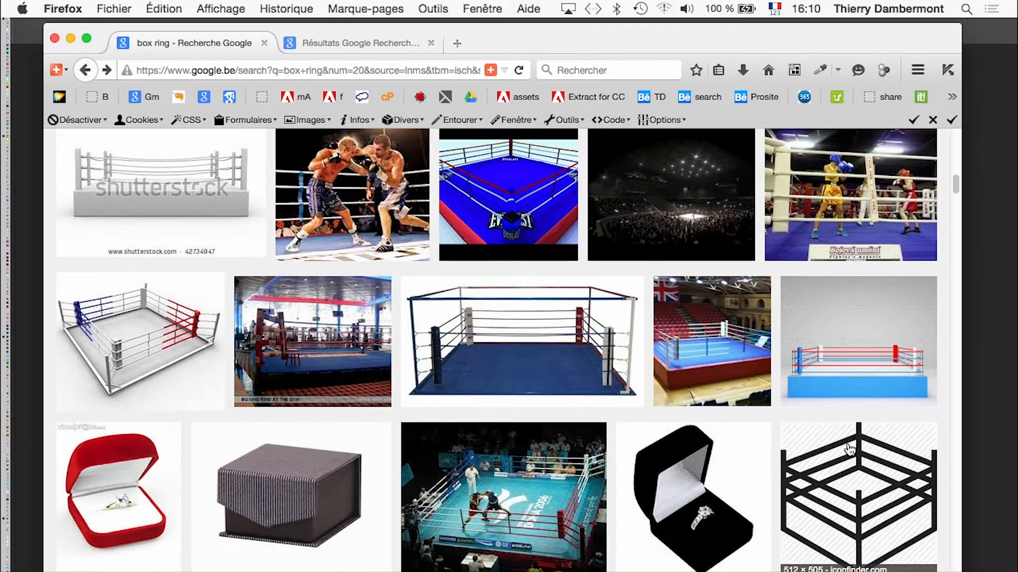
scroll(849, 450, "down", 11)
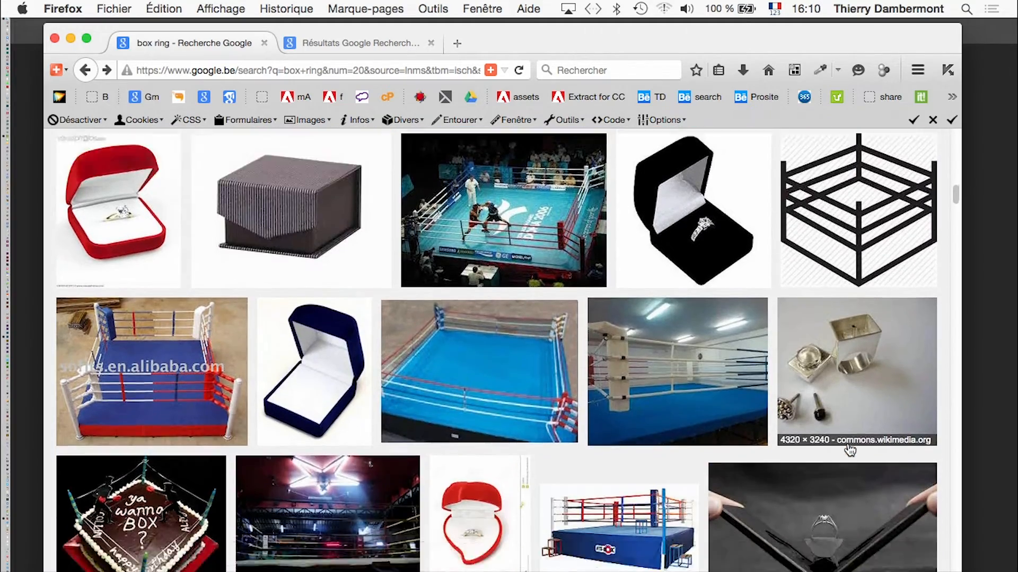
scroll(849, 449, "down", 10)
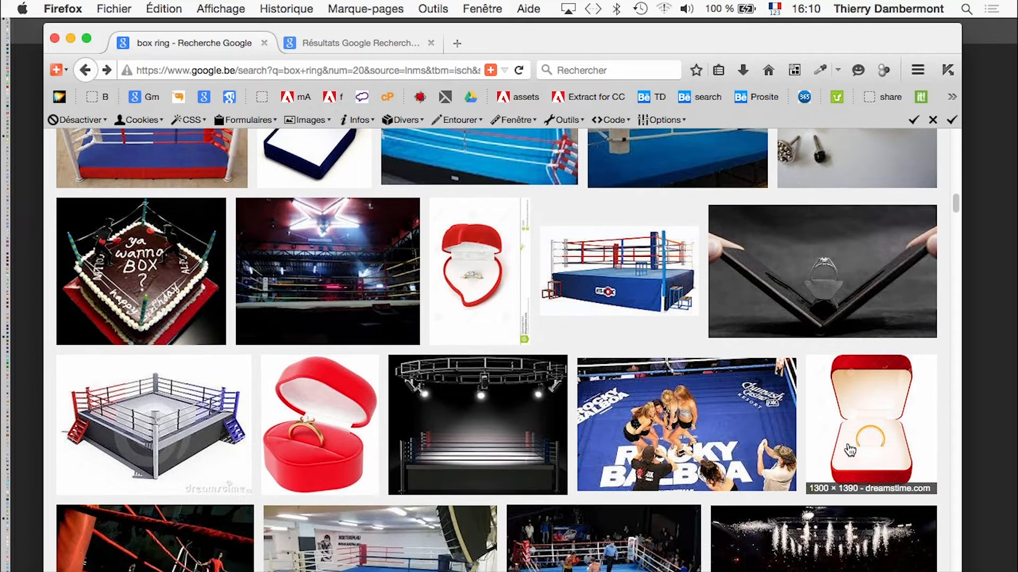
scroll(849, 450, "down", 3)
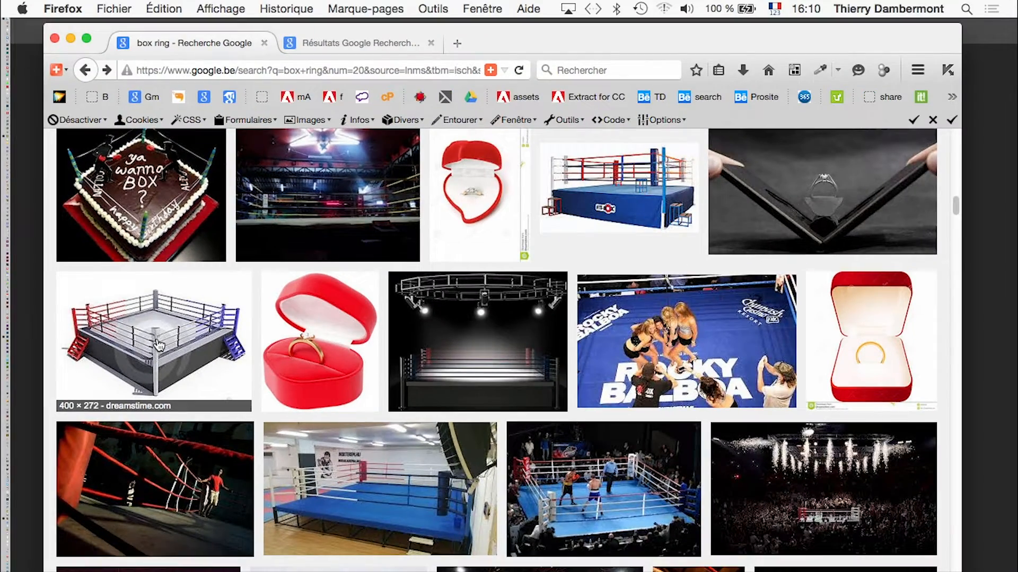
scroll(361, 403, "down", 3)
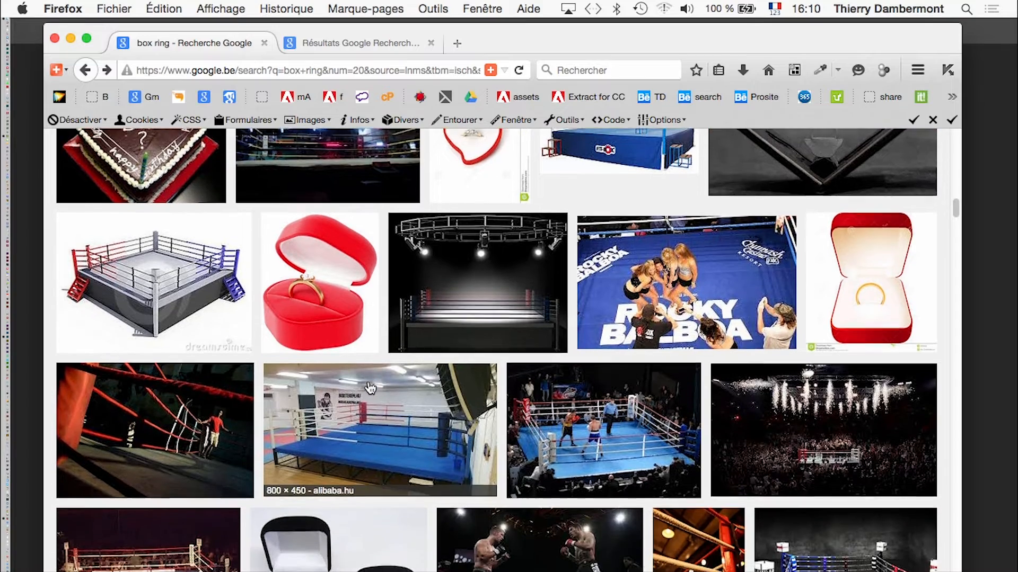
scroll(363, 409, "down", 5)
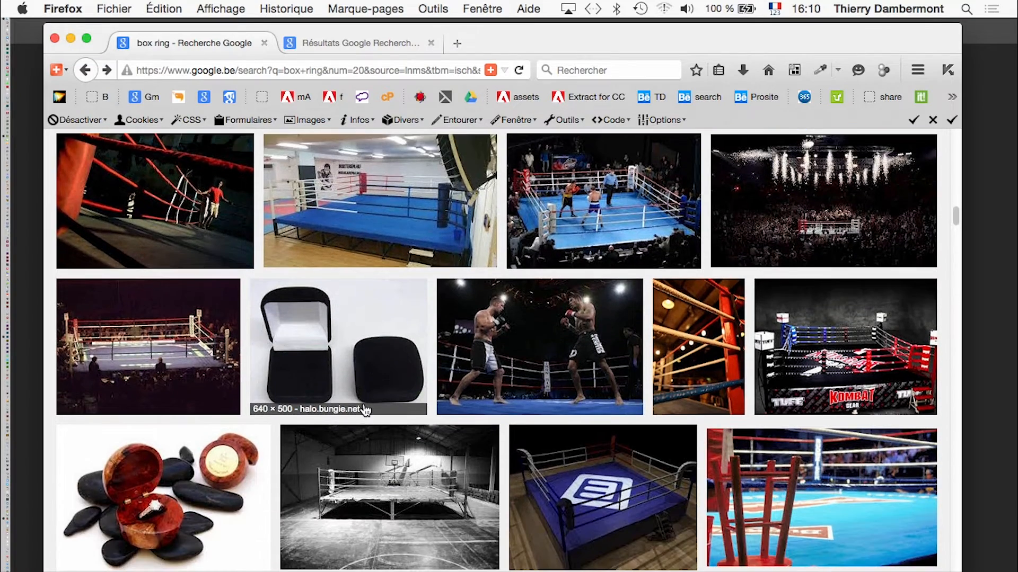
Step: Open the dark arena photo of an empty, lit boxing ring in a new tab and display the original image
left_click(203, 339, "super")
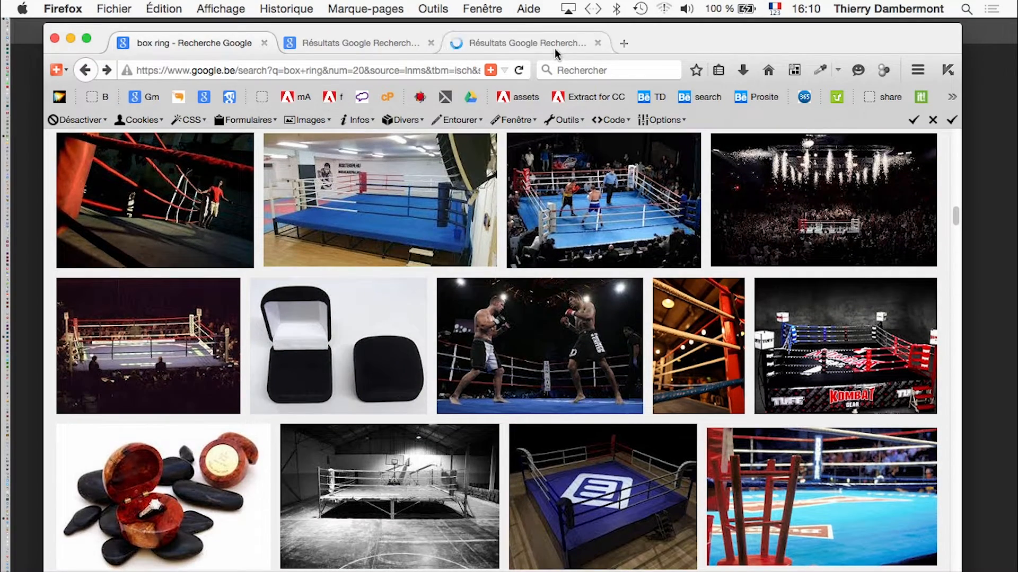
left_click(554, 46)
left_click(755, 318)
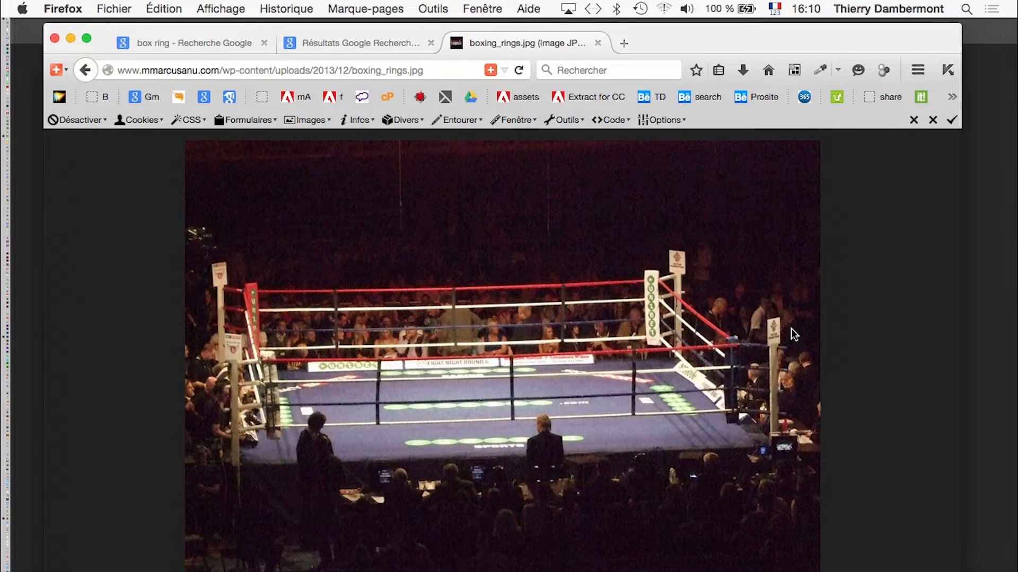
Step: Save the boxing ring photo as boxring-vs1.jpg in the animation marionnette folder
right_click(501, 300)
left_click(551, 351)
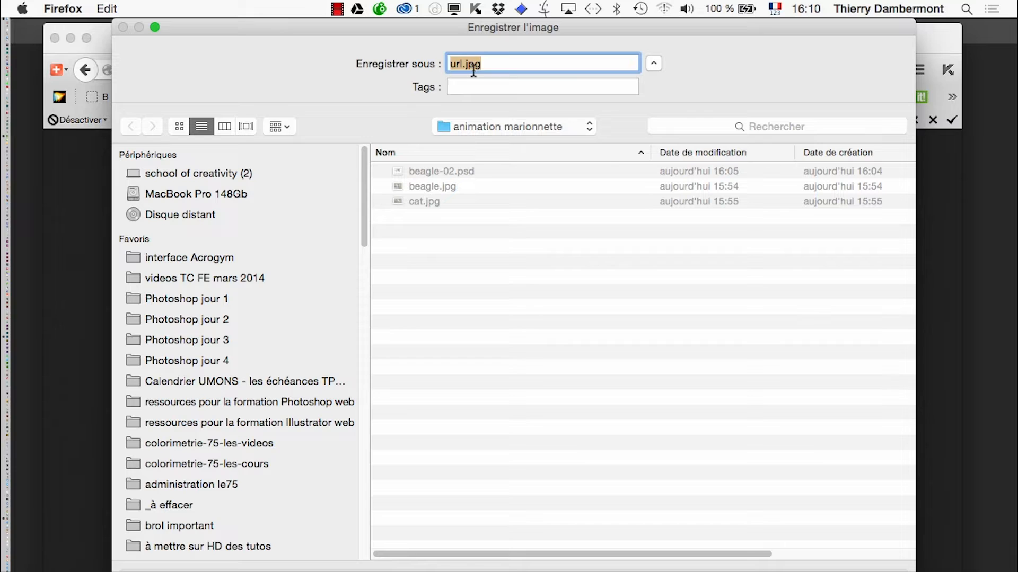
left_click(472, 64)
left_click_drag(464, 64, 429, 68)
type("boxring-")
type("-")
key("Return")
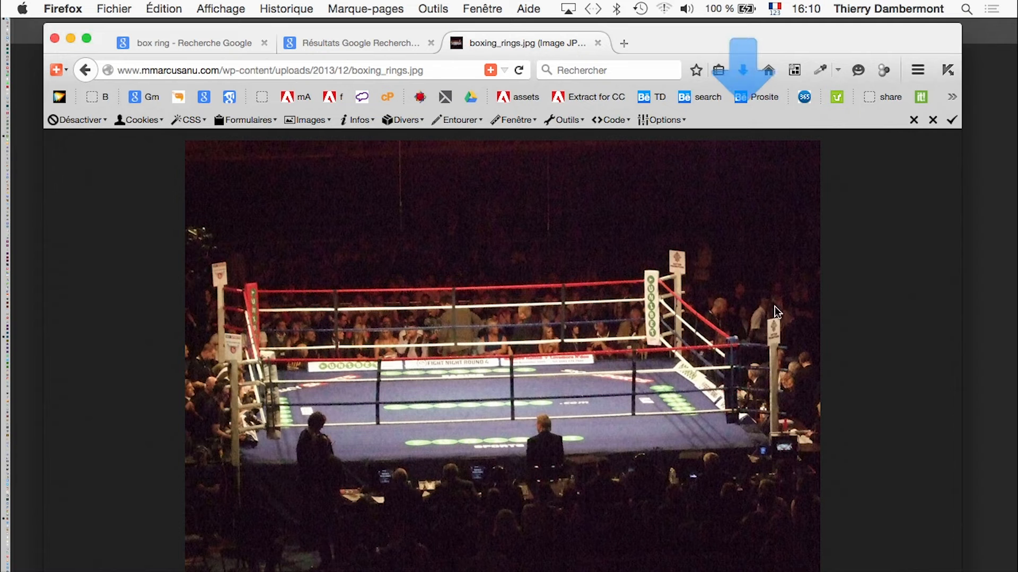
Step: Switch to Photoshop and widen the layers panel beside the cut-out beagle
key("super+Tab")
key("super+Tab")
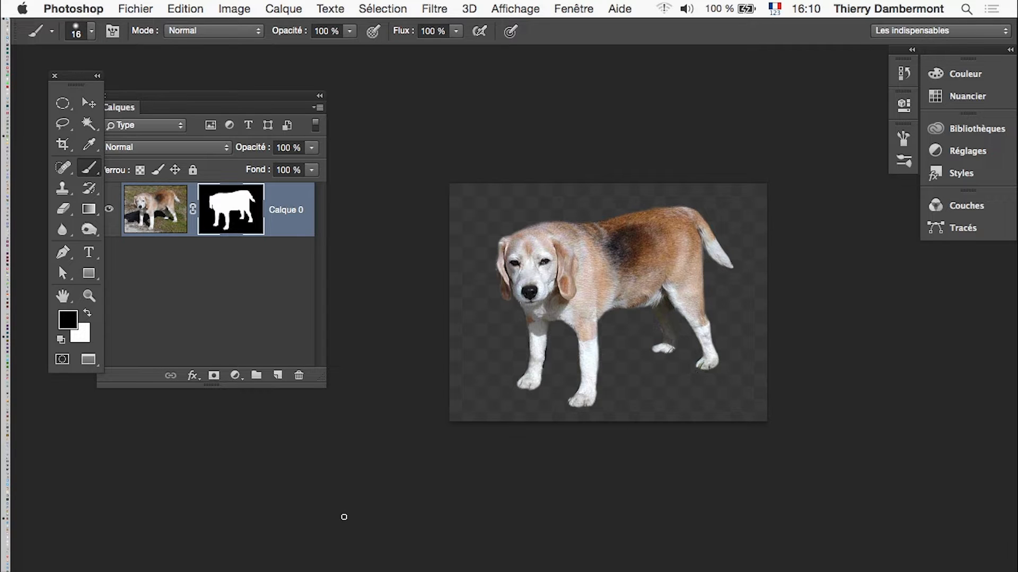
left_click_drag(328, 379, 435, 383)
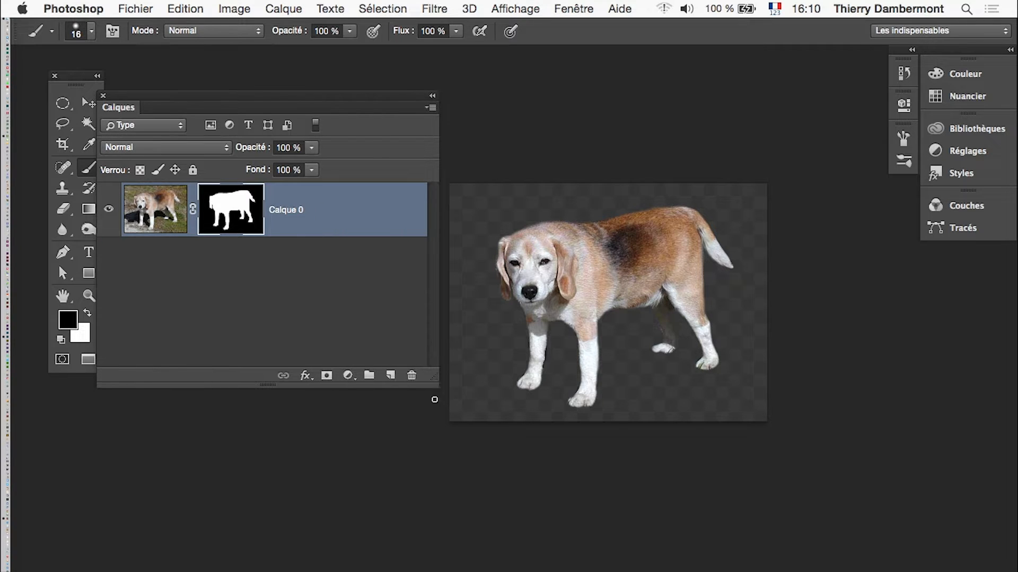
scroll(626, 355, "down", 1)
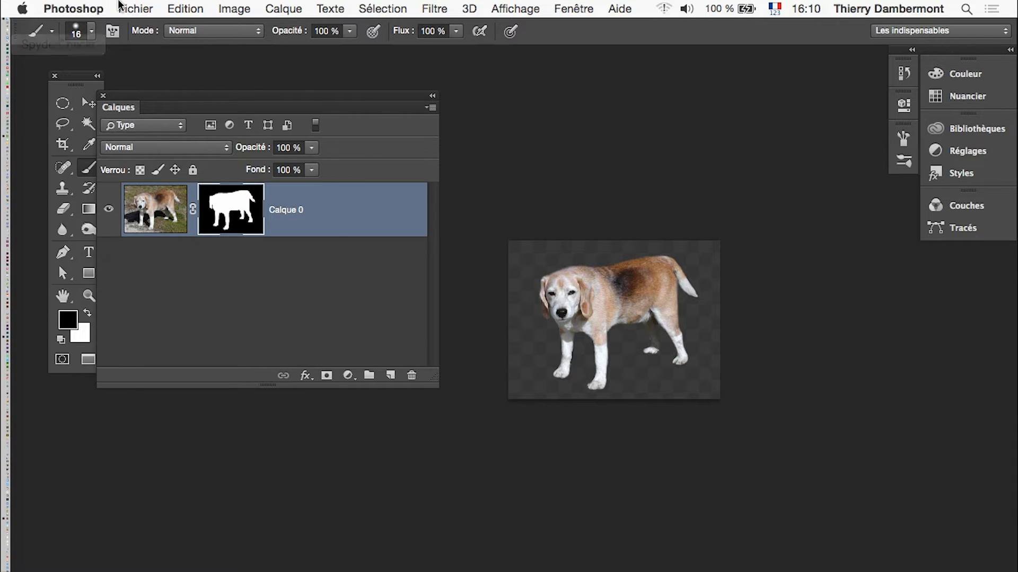
Step: Save the cut-out beagle document as beagle-03.psd in the animation marionnette folder with maximised compatibility
left_click(135, 9)
left_click(207, 166)
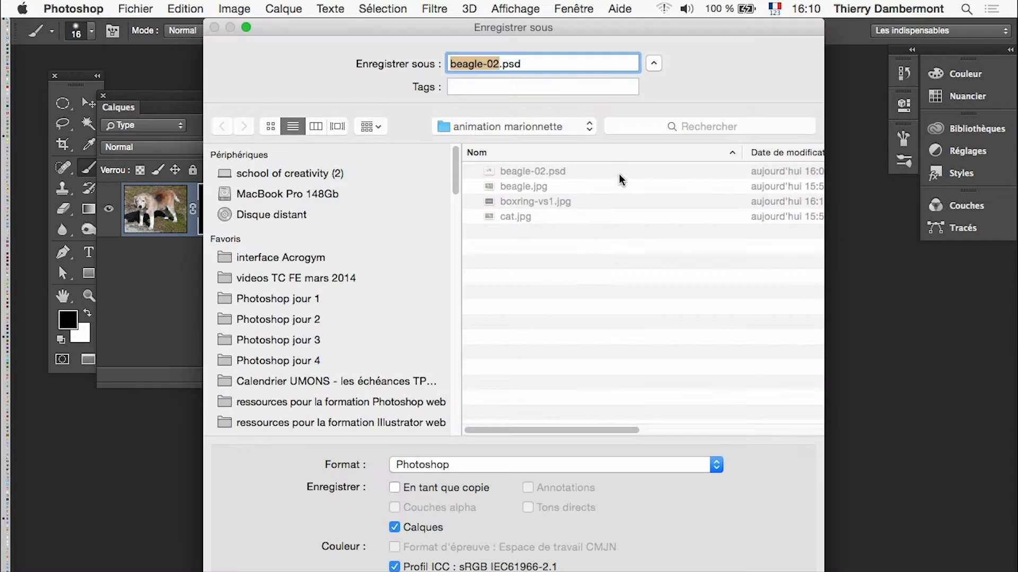
left_click(497, 62)
key("BackSpace")
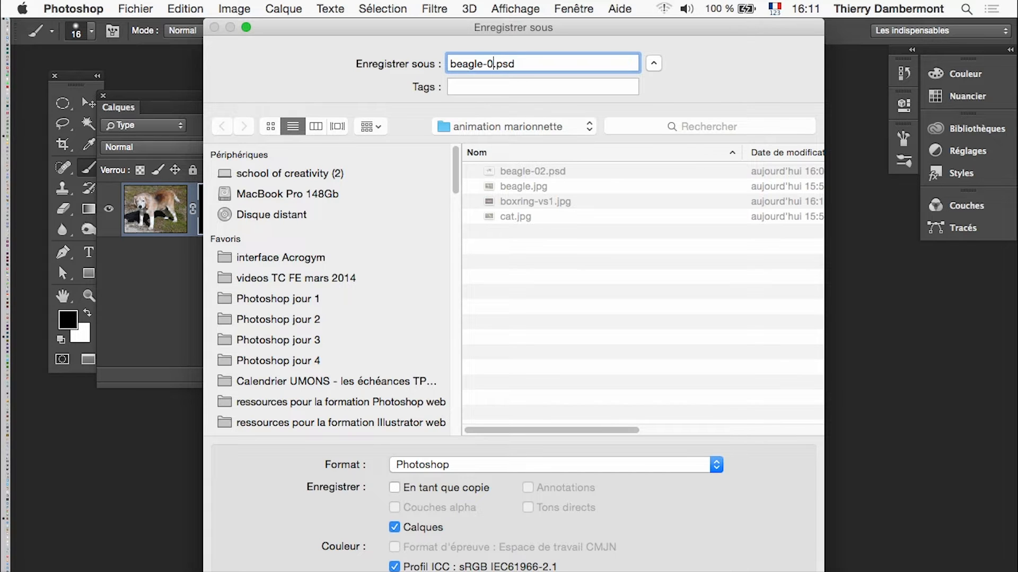
key("Return")
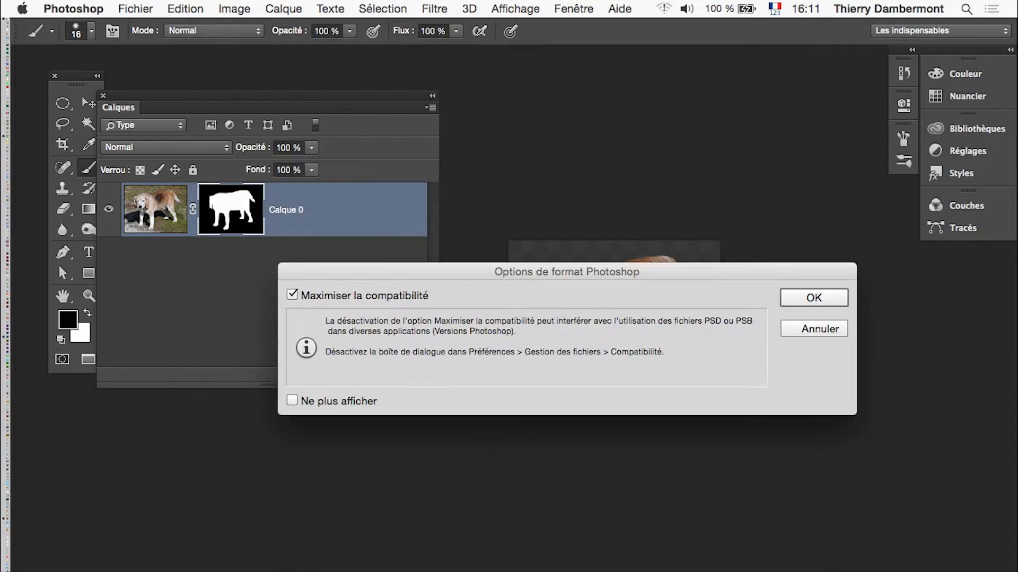
left_click(811, 292)
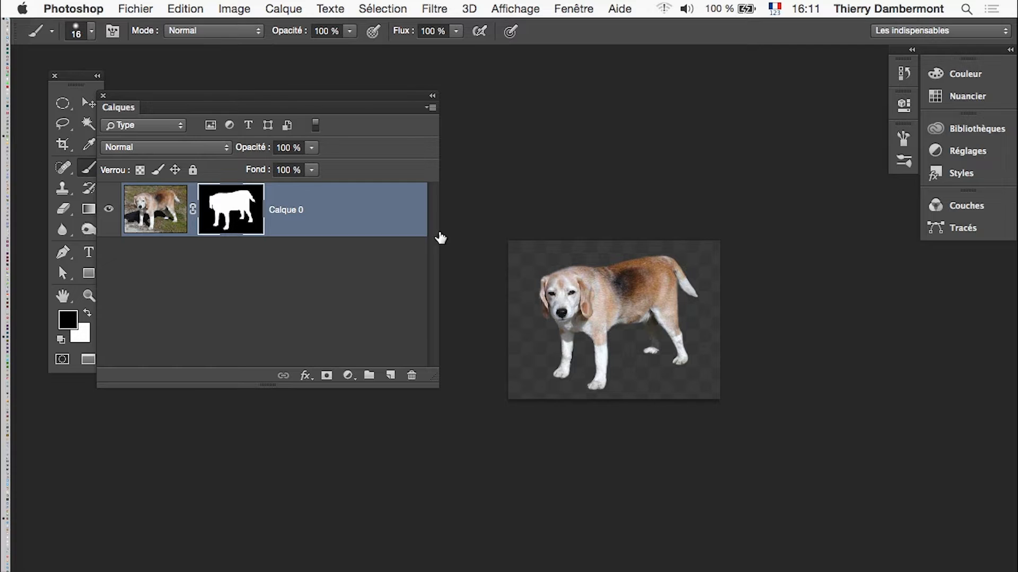
Step: Clear the layers panel away from the tools and enlarge the canvas around the beagle with the Crop tool, mostly above it
left_click_drag(316, 103, 347, 279)
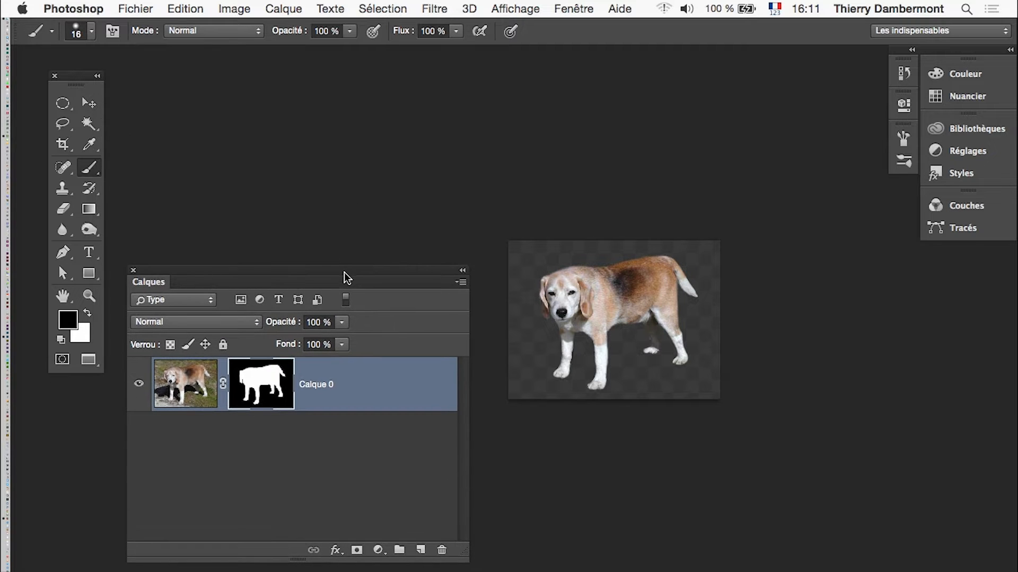
left_click(64, 145)
left_click_drag(503, 242, 472, 169)
left_click_drag(758, 165, 762, 167)
left_click_drag(616, 469, 612, 482)
left_click(770, 31)
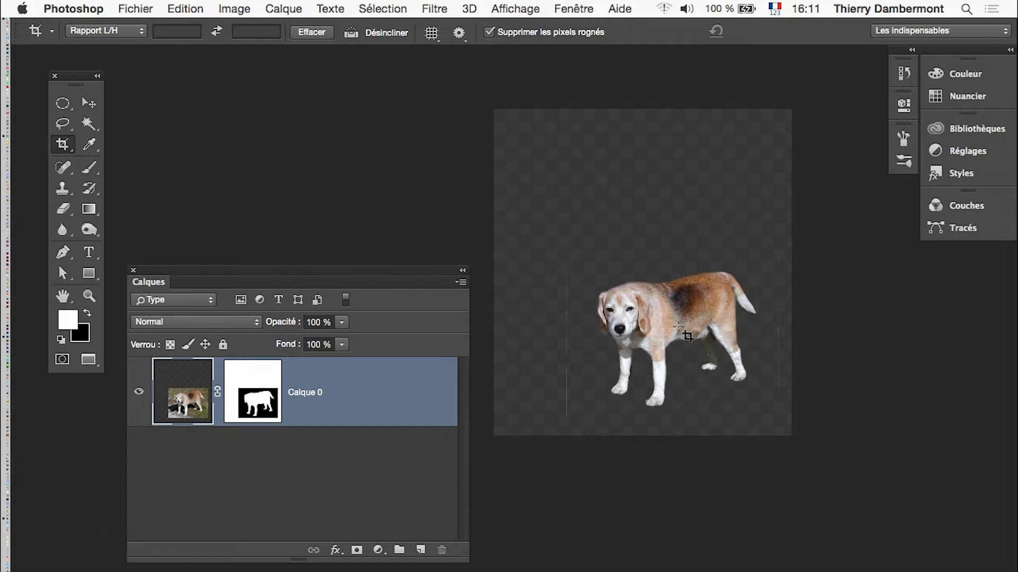
Step: Examine the beagle's surroundings on the enlarged canvas and display the layer mask of Calque 0 in full
left_click(579, 340, "super")
left_click(589, 332, "super")
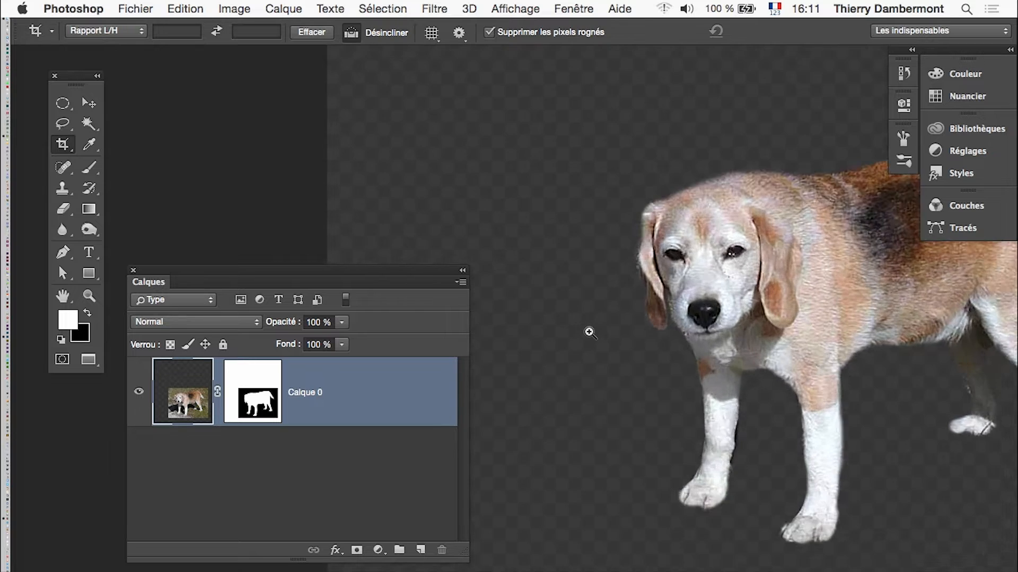
left_click(589, 333, "super")
left_click(253, 384, "alt")
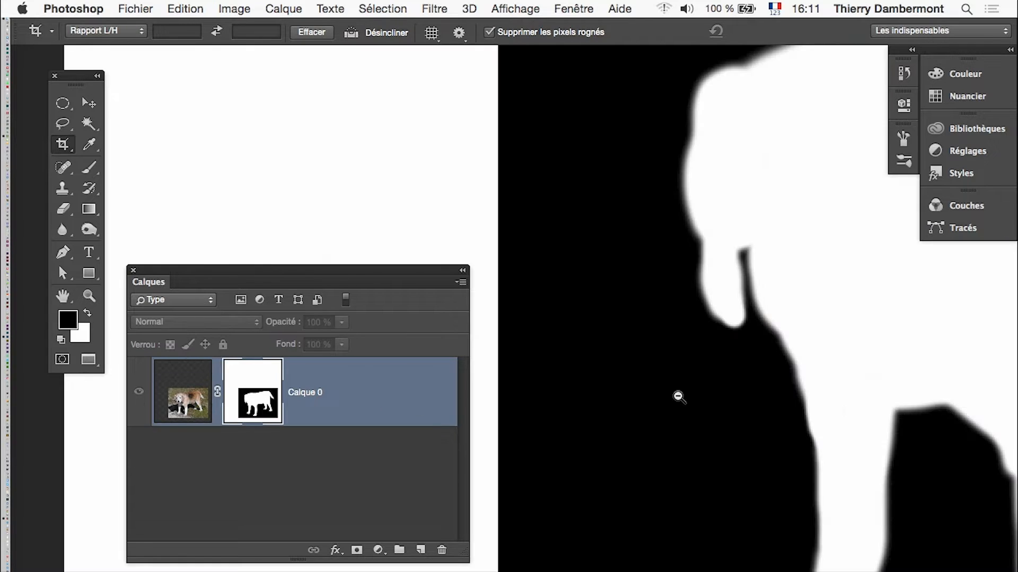
left_click(678, 397, "alt+super")
left_click(678, 397, "alt+super")
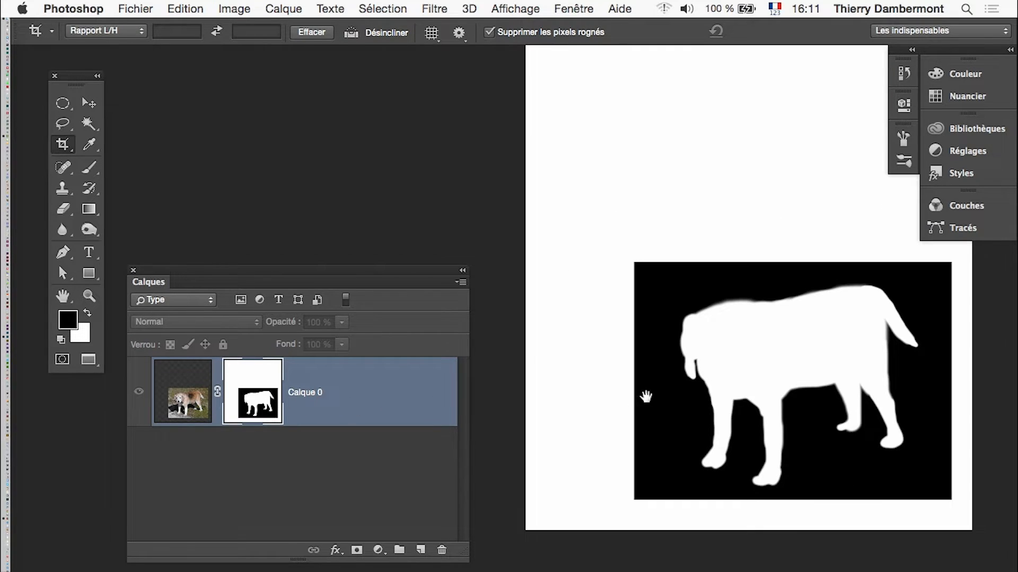
mouse_move(714, 381)
left_mouse_down()
mouse_move(652, 336)
mouse_move(645, 387)
left_mouse_up()
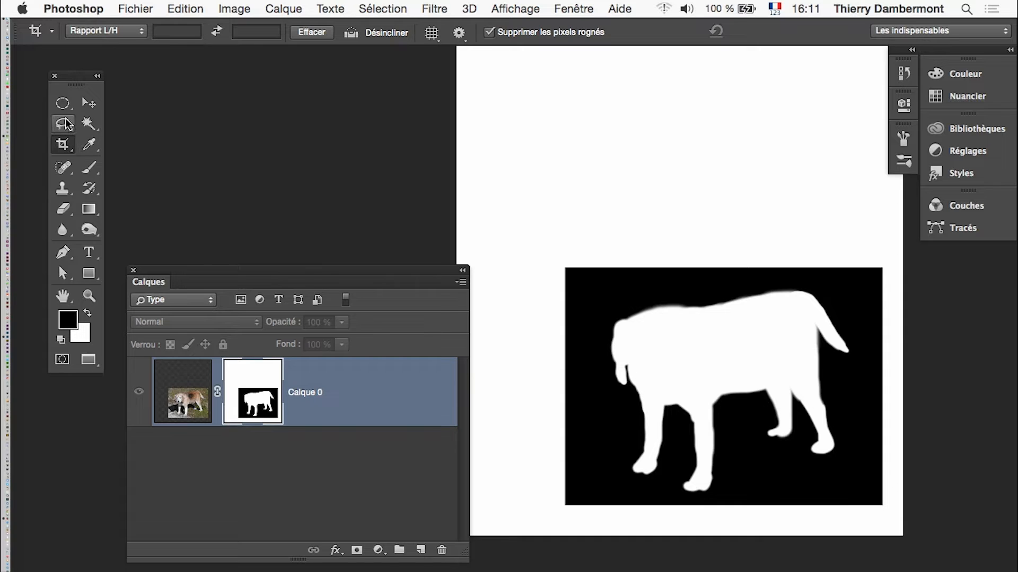
Step: Make a rectangular selection just inside the mask's black area around the dog and invert it
left_click_drag(63, 103, 111, 106)
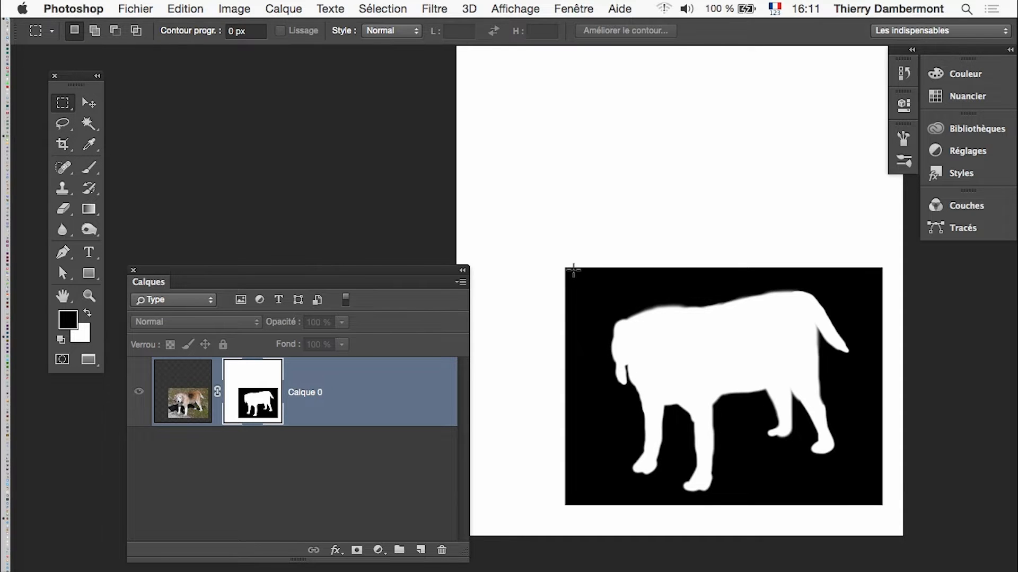
left_click_drag(573, 271, 880, 499)
left_click(383, 8)
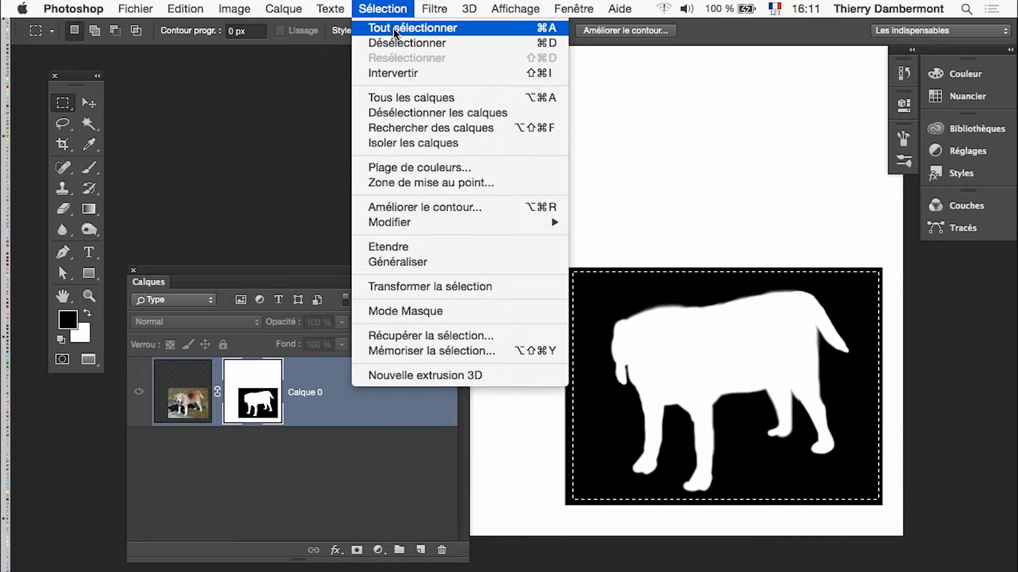
left_click(404, 72)
Step: Fill the selected mask area with black at 100% opacity, deselect, and return to the normal image view
key("shift+BackSpace")
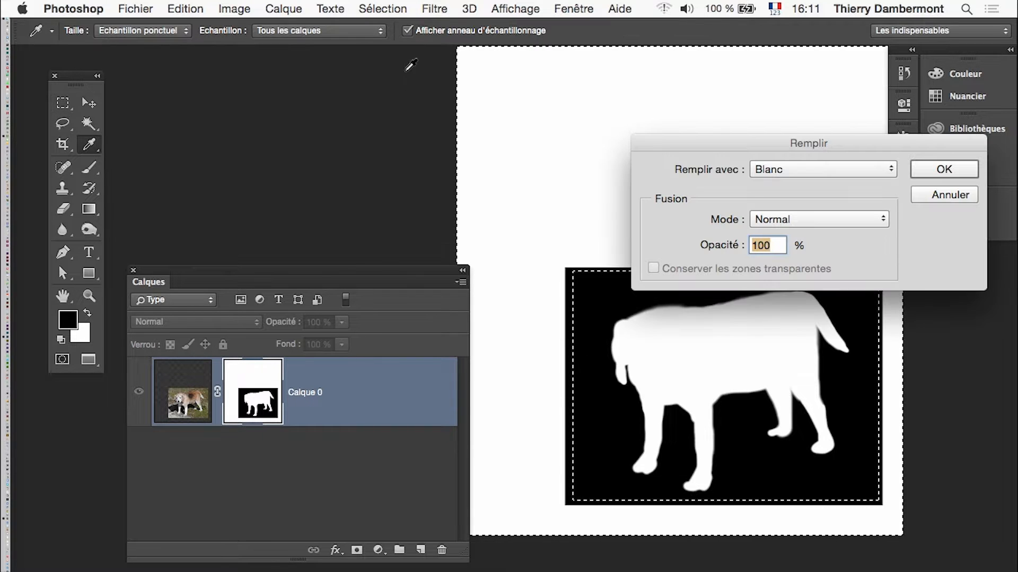
left_click(779, 169)
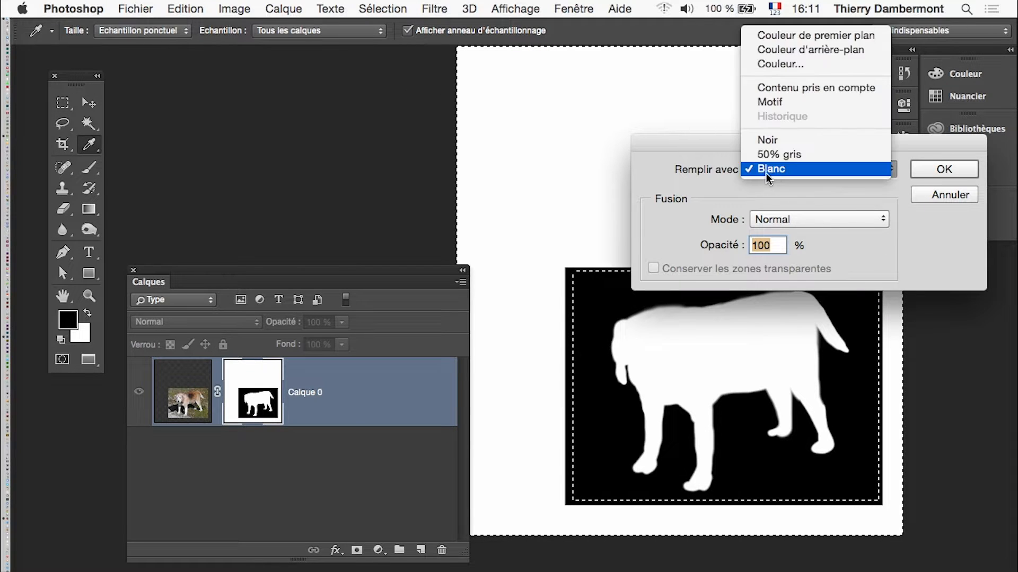
left_click(800, 144)
left_click(944, 170)
key("super+d")
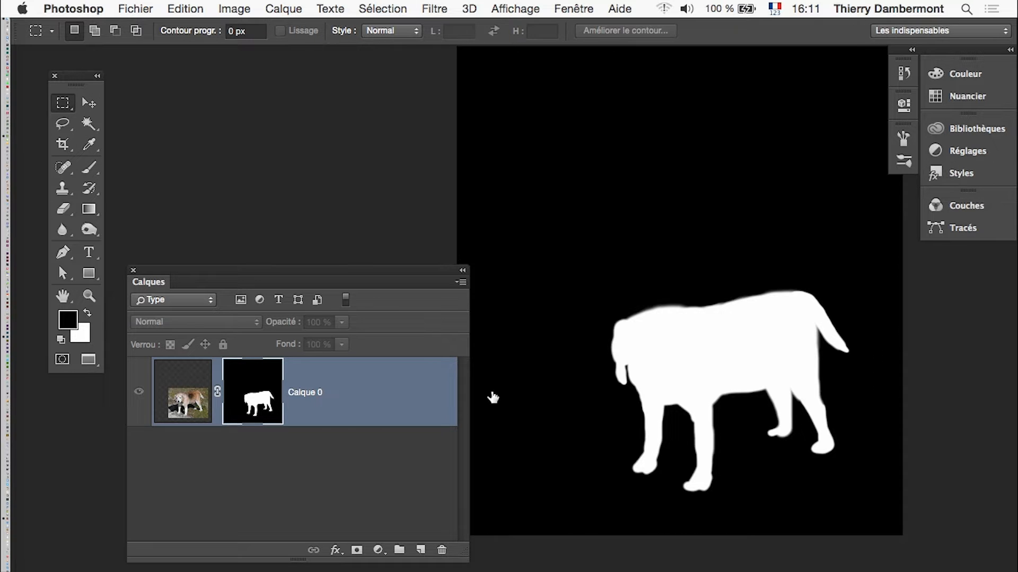
left_click(260, 397, "alt")
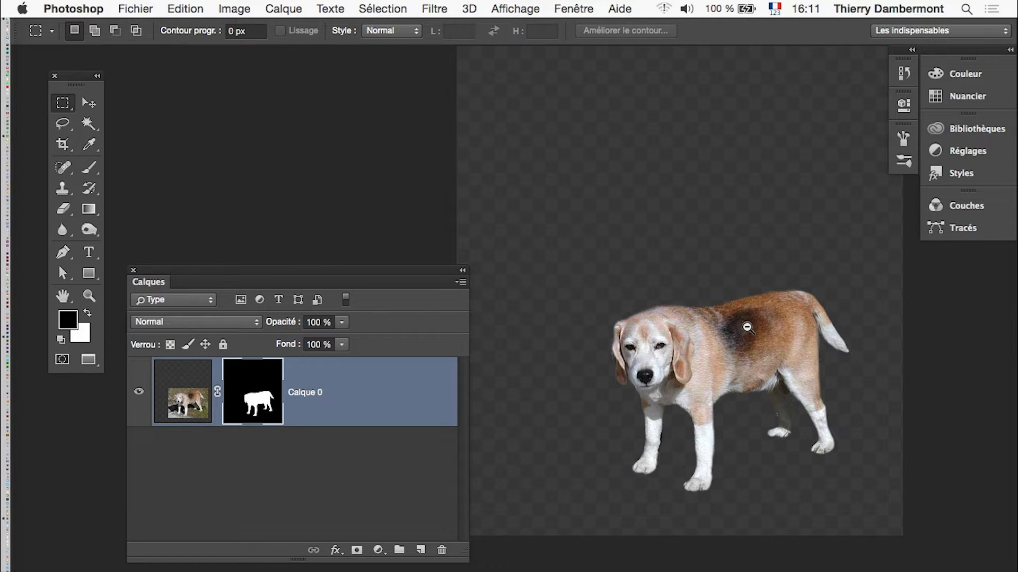
Step: Save the enlarged document as beagle-04.psd in the animation marionnette folder, accepting the Photoshop format options
left_click(722, 411, "alt")
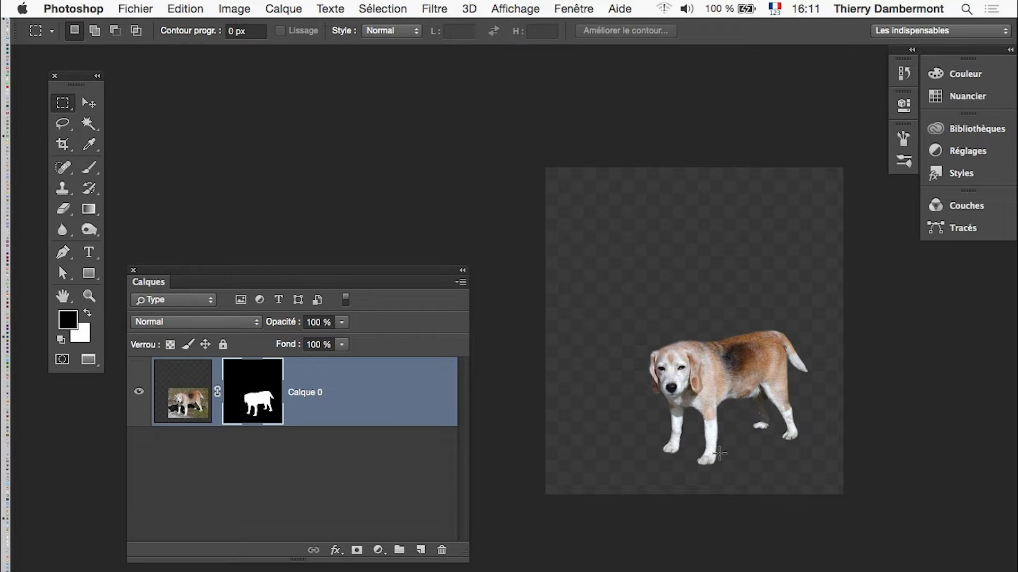
left_click(135, 9)
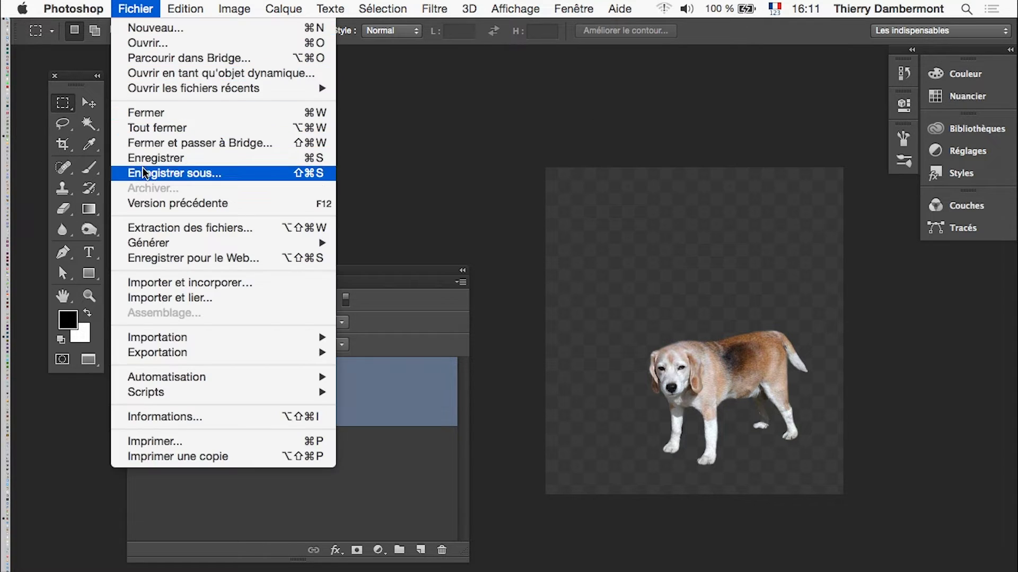
left_click(182, 170)
left_click(503, 64)
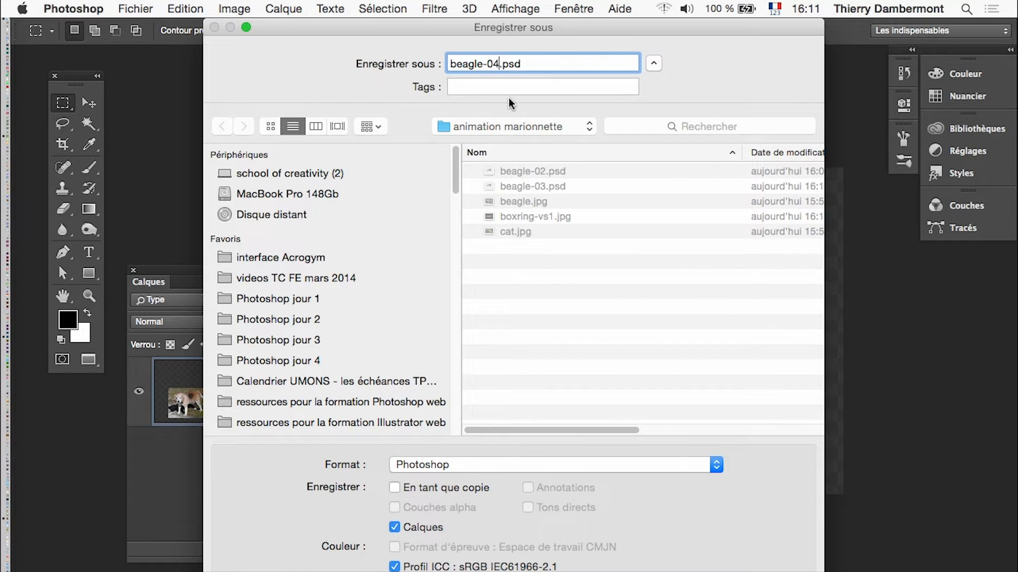
key("Return")
left_click(834, 295)
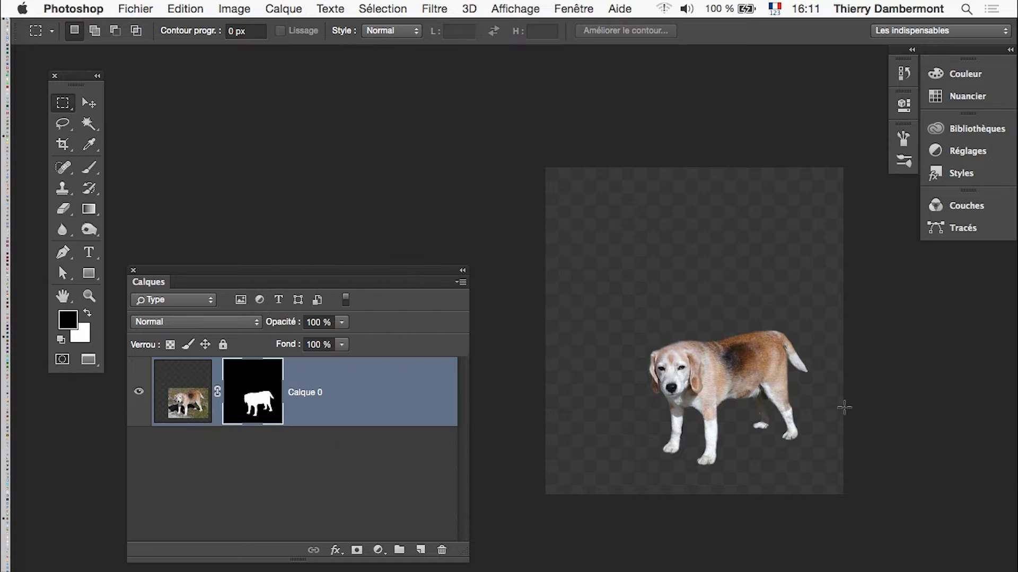
Step: Start Puppet Warp on the beagle layer and rearrange the layers panel so the whole dog is unobstructed
left_click(203, 6)
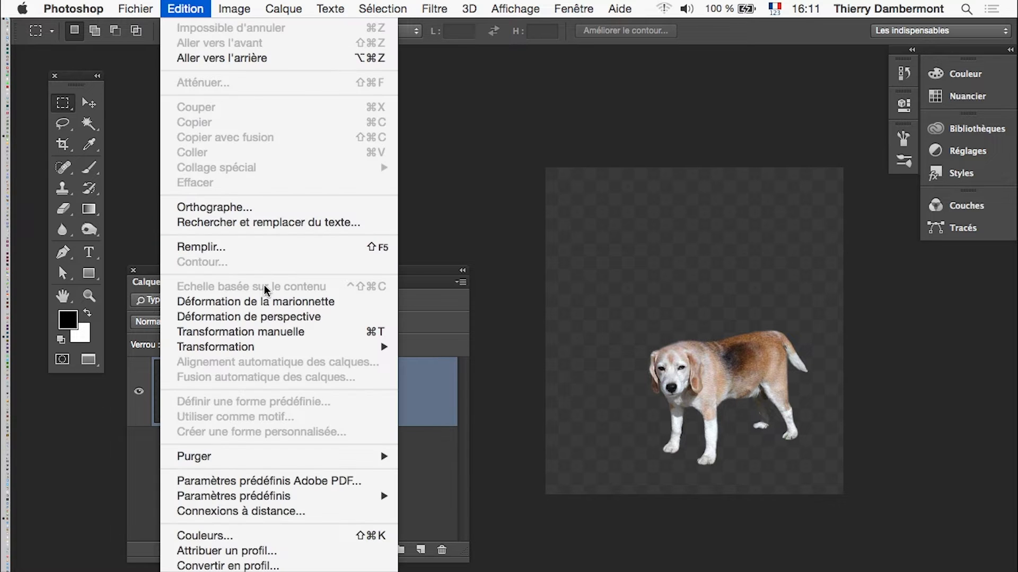
left_click(275, 302)
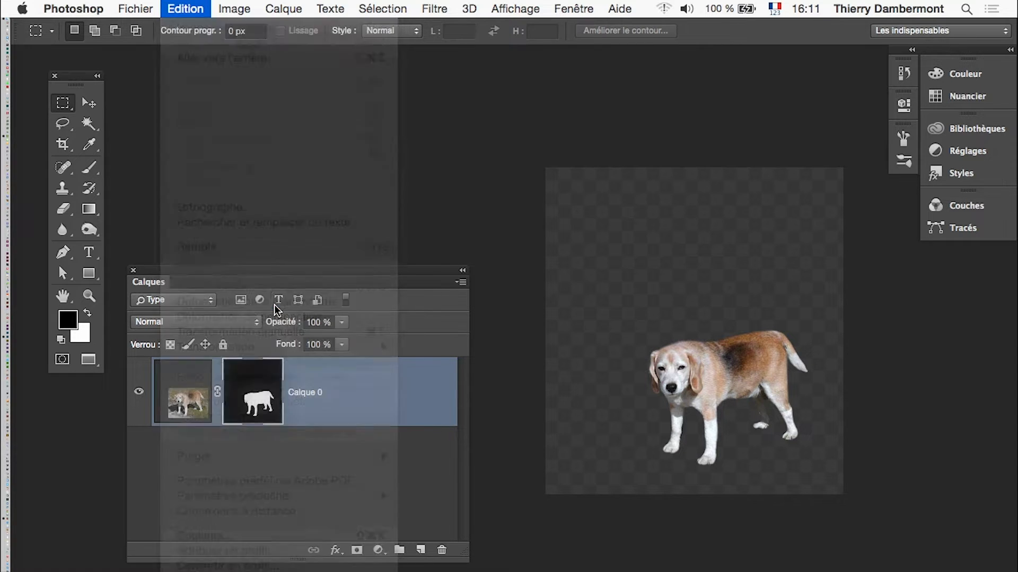
scroll(719, 377, "up", 4)
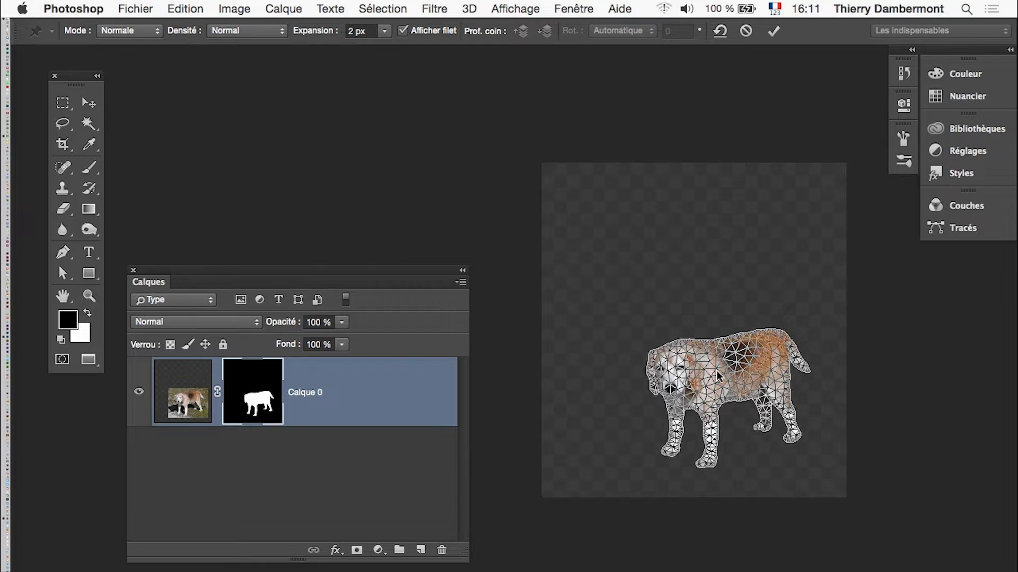
scroll(719, 377, "up", 3)
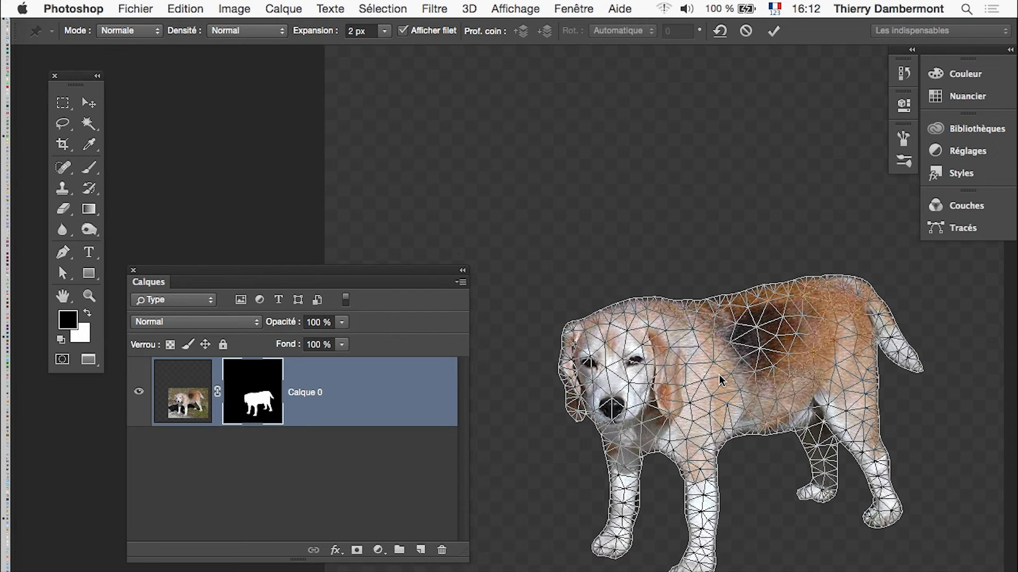
left_click_drag(671, 340, 573, 201)
left_click_drag(424, 272, 365, 227)
left_click_drag(412, 506, 331, 570)
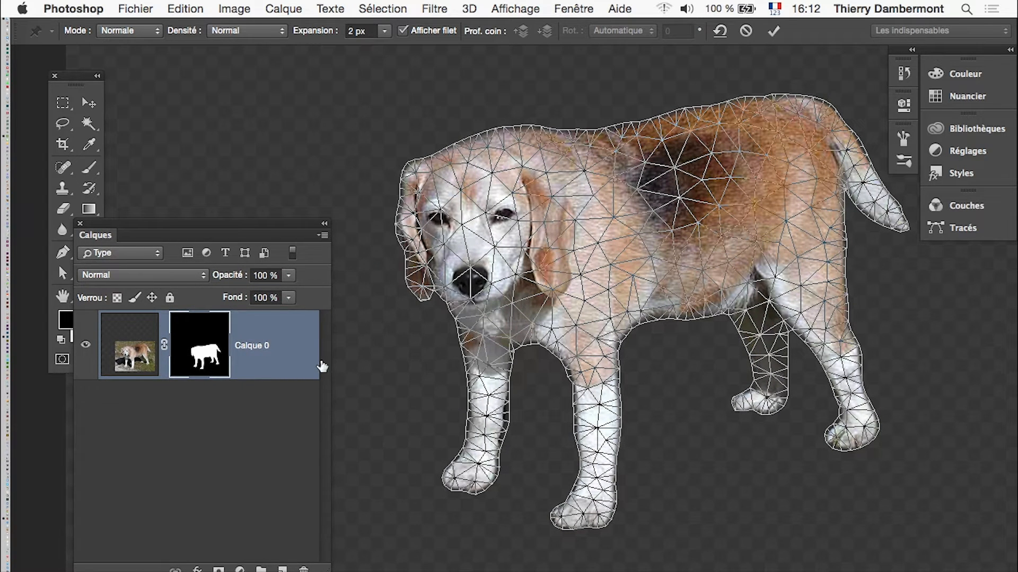
left_click_drag(240, 228, 294, 233)
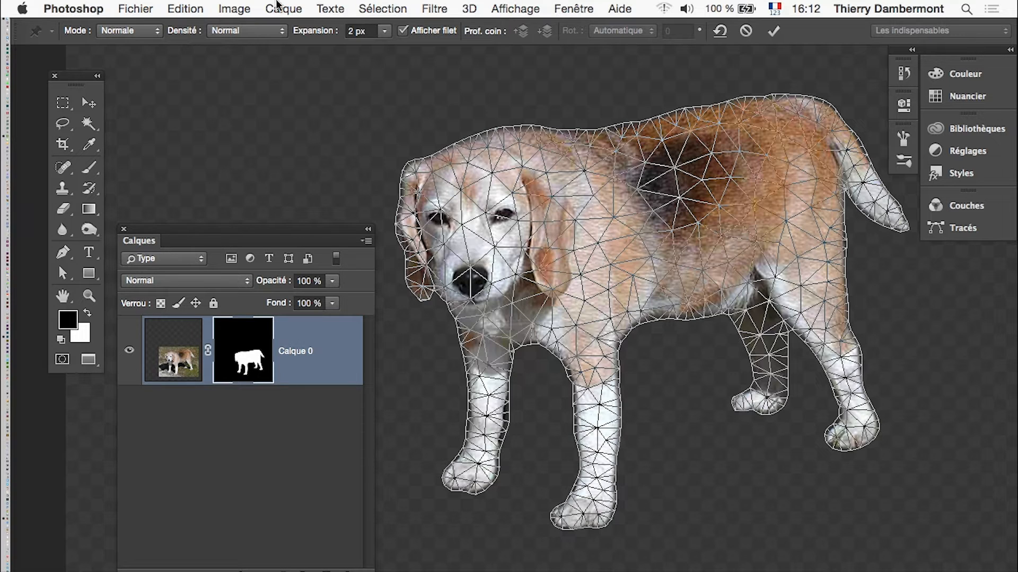
Step: Toggle the Puppet Warp mesh off and on over the beagle, leaving it hidden
right_click(541, 185)
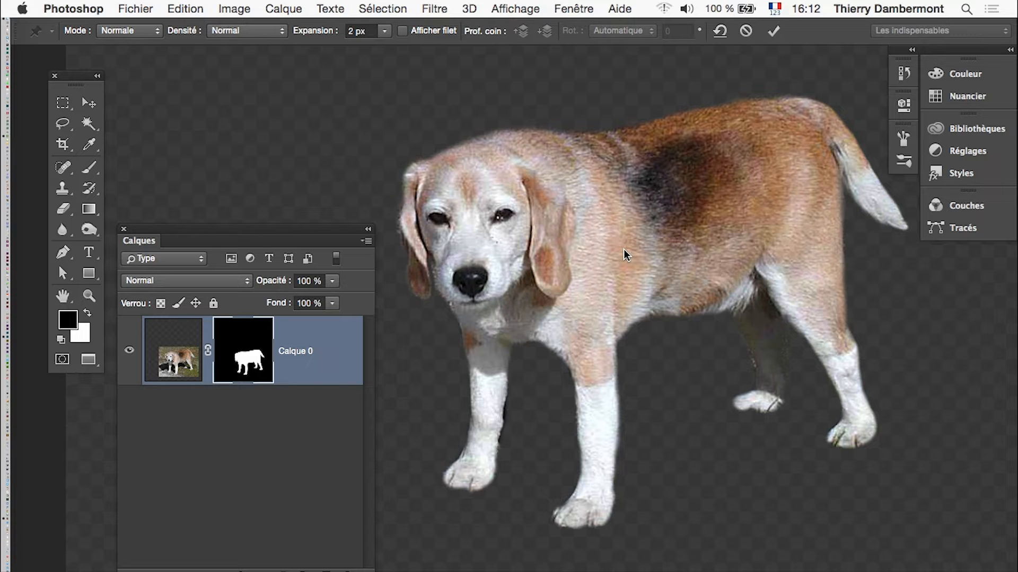
right_click(623, 249)
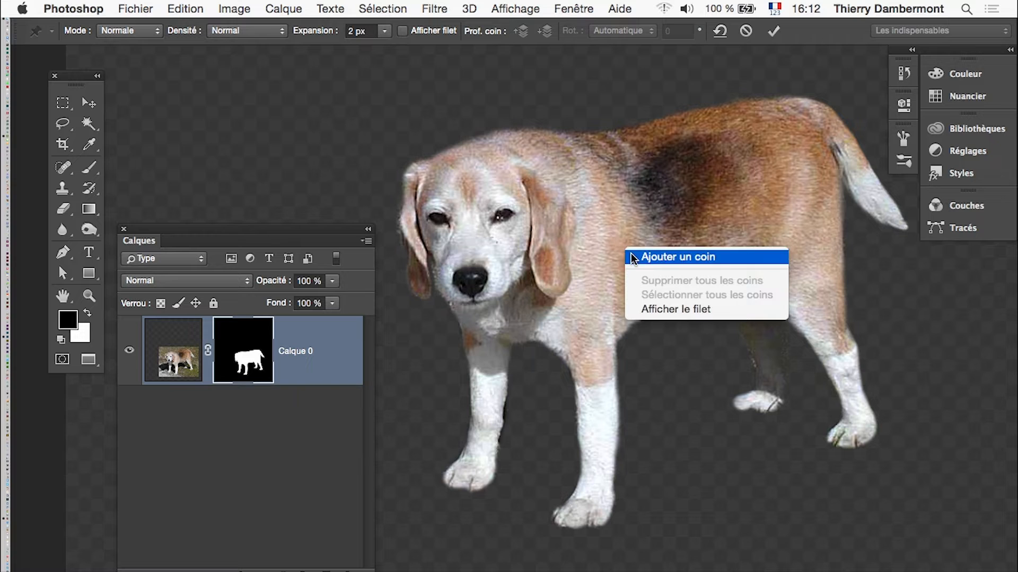
left_click(655, 307)
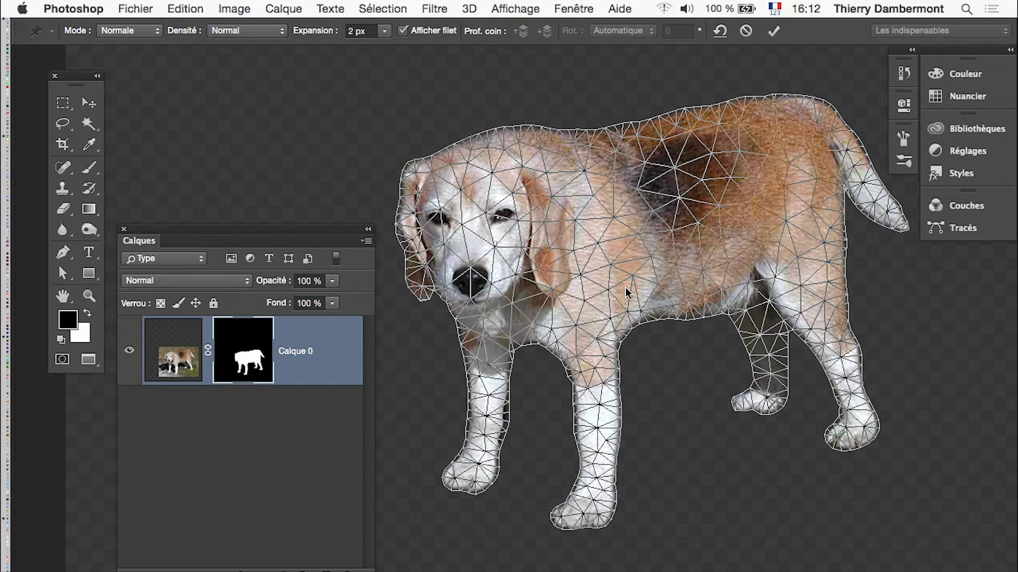
key("h")
key("h")
key("super+h")
key("super+h")
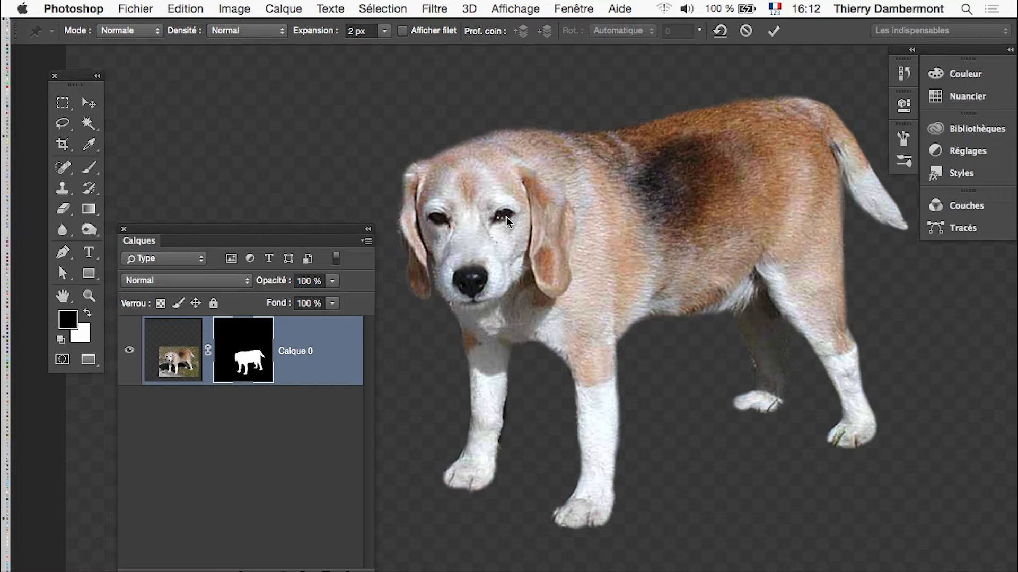
Step: Place Puppet Warp pins on the beagle's hindquarters and forehead, and try adjusting the head with the forehead pin
left_click(796, 159)
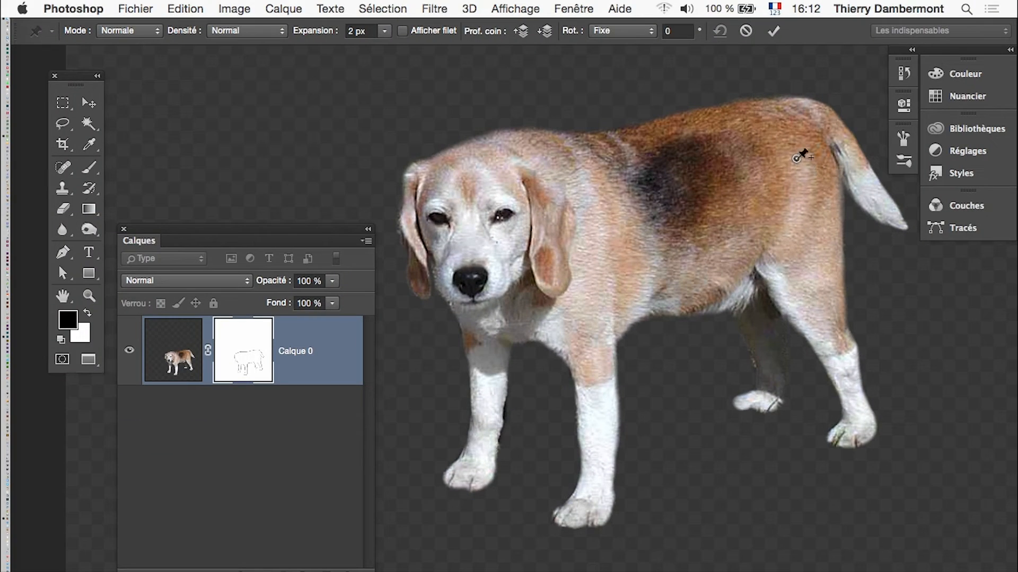
left_click(475, 191)
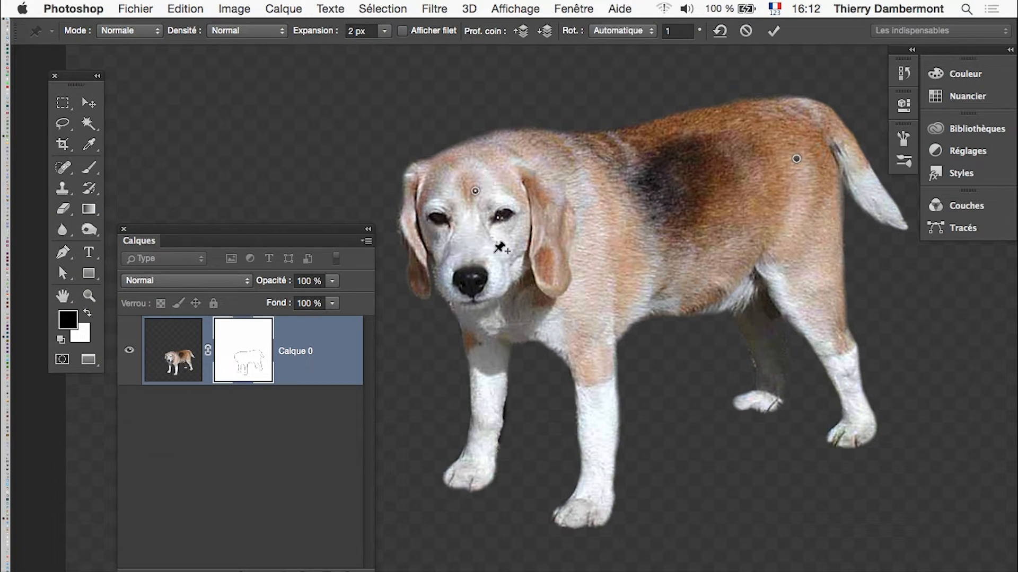
scroll(504, 253, "down", 5, "alt")
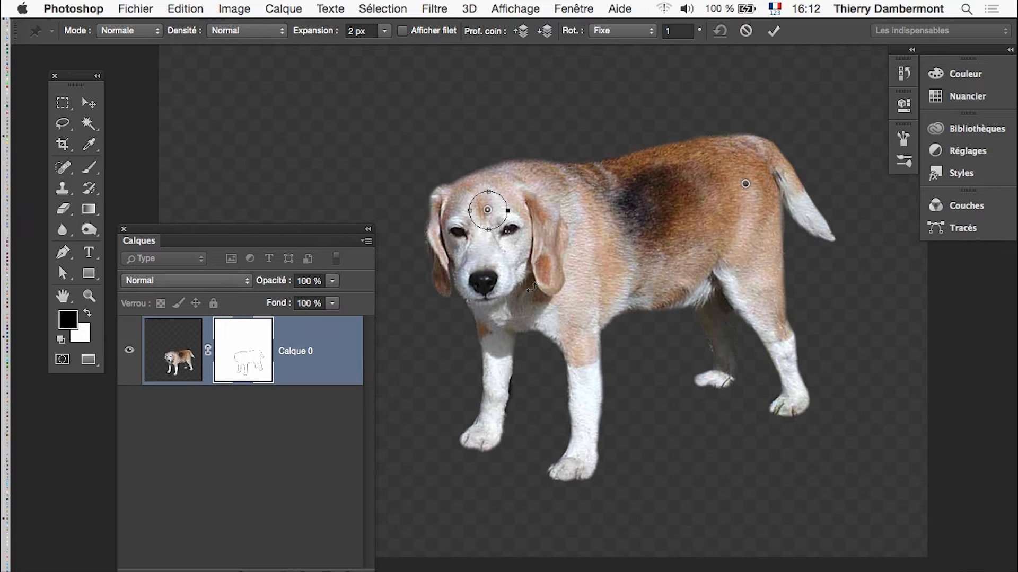
left_click_drag(498, 232, 490, 212)
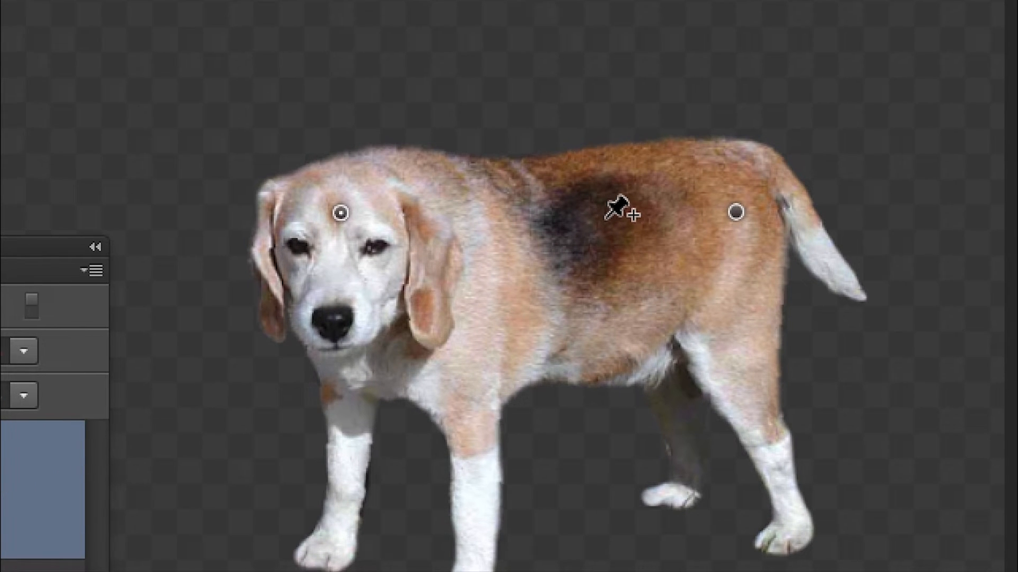
Step: Add Puppet Warp pins on the dark back patch, the near lower hind leg and the shoulder
left_click(668, 213)
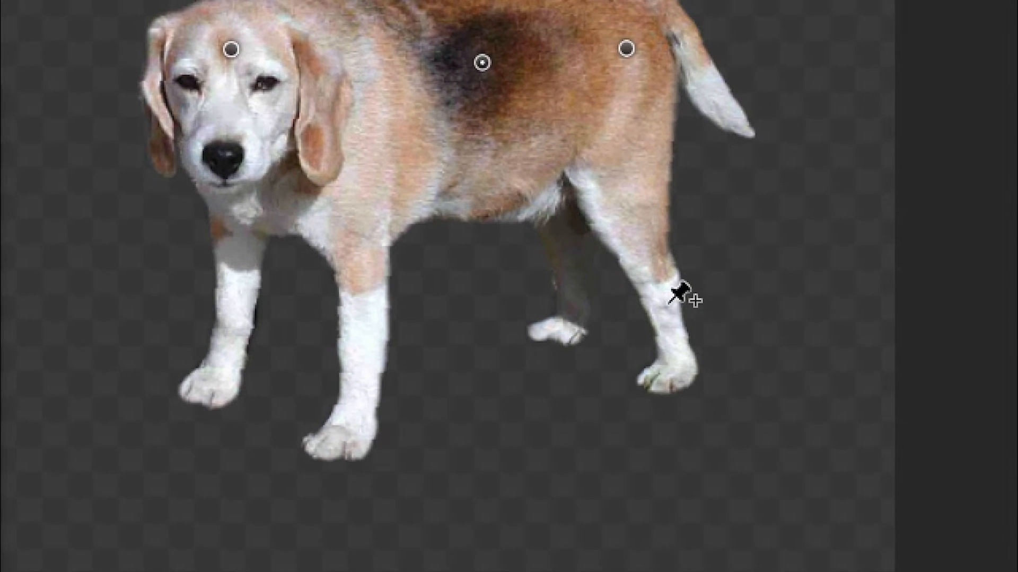
left_click(666, 318)
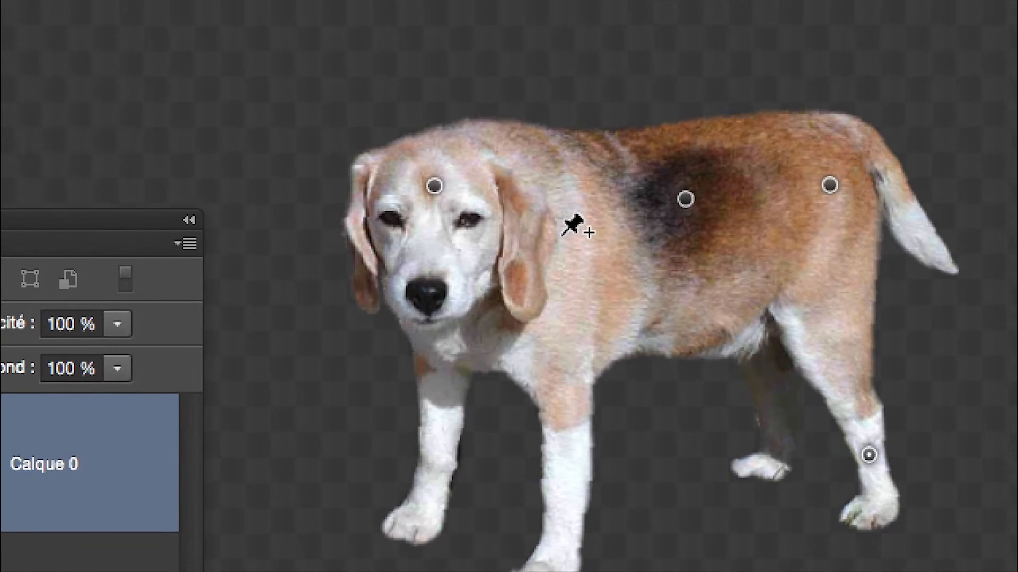
left_click(640, 275)
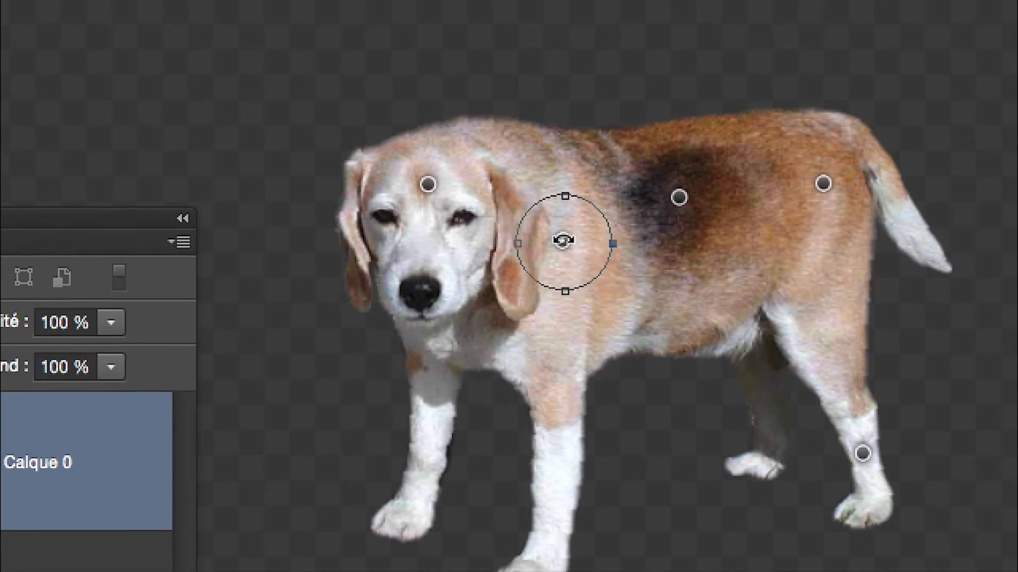
Step: Remove the shoulder pin and the forehead pin from the beagle
left_click(645, 269, "alt")
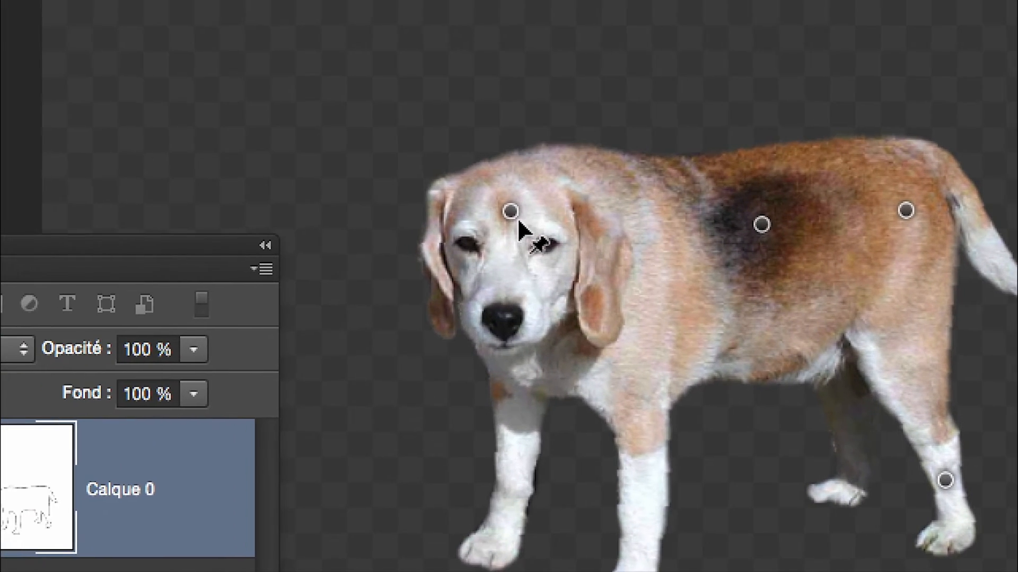
mouse_move(517, 221)
left_mouse_down()
mouse_move(525, 171)
mouse_move(554, 117)
mouse_move(577, 116)
mouse_move(512, 228)
left_mouse_up()
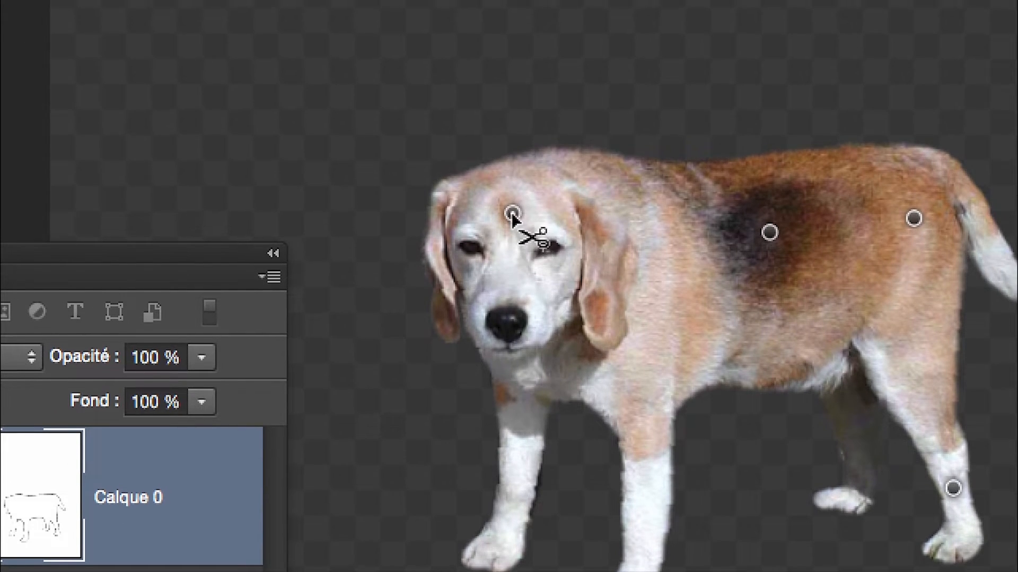
left_click(512, 214, "alt")
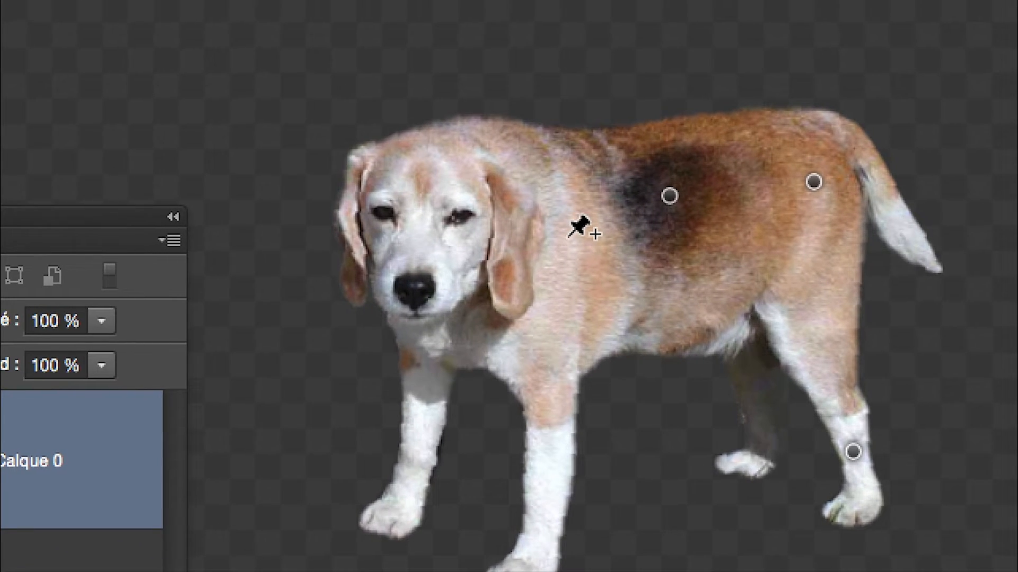
Step: Pin the shoulder again, try lifting the front of the body with it, and bring the dog back to standing
left_click(568, 235)
left_click_drag(568, 236, 589, 157)
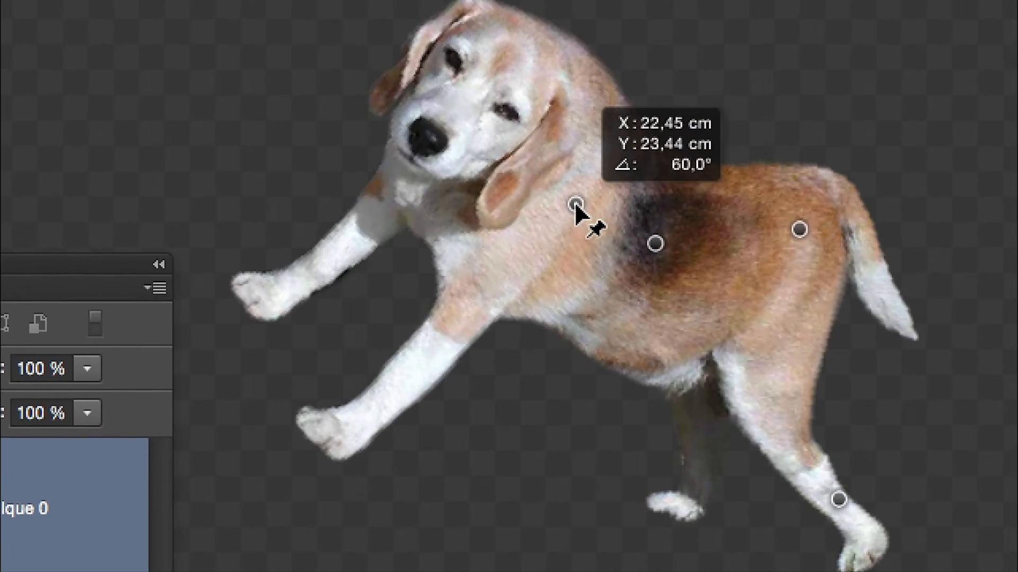
left_click_drag(575, 205, 563, 228)
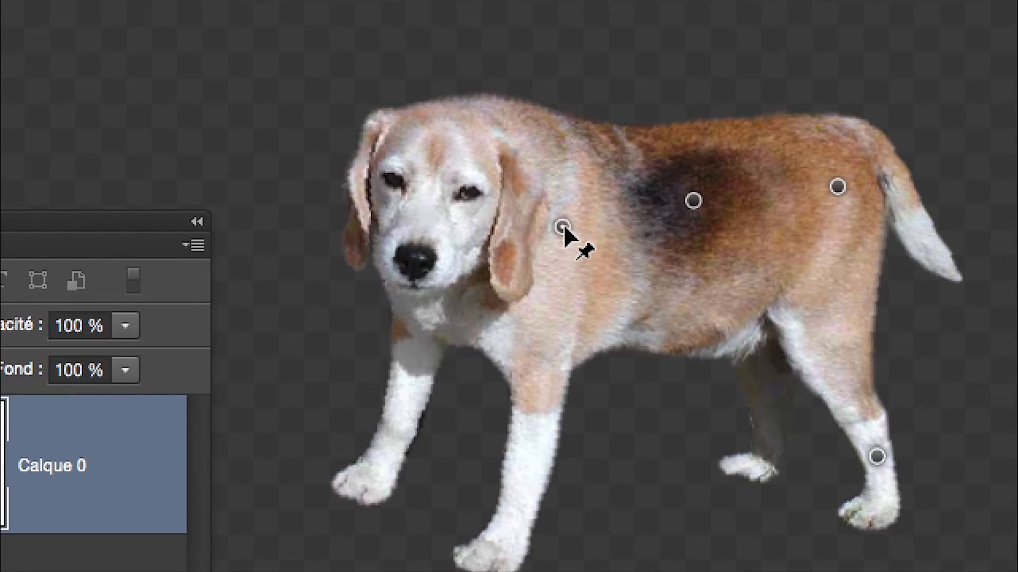
mouse_move(563, 226)
left_mouse_down()
mouse_move(580, 137)
mouse_move(552, 197)
mouse_move(563, 250)
mouse_move(581, 186)
mouse_move(569, 238)
left_mouse_up()
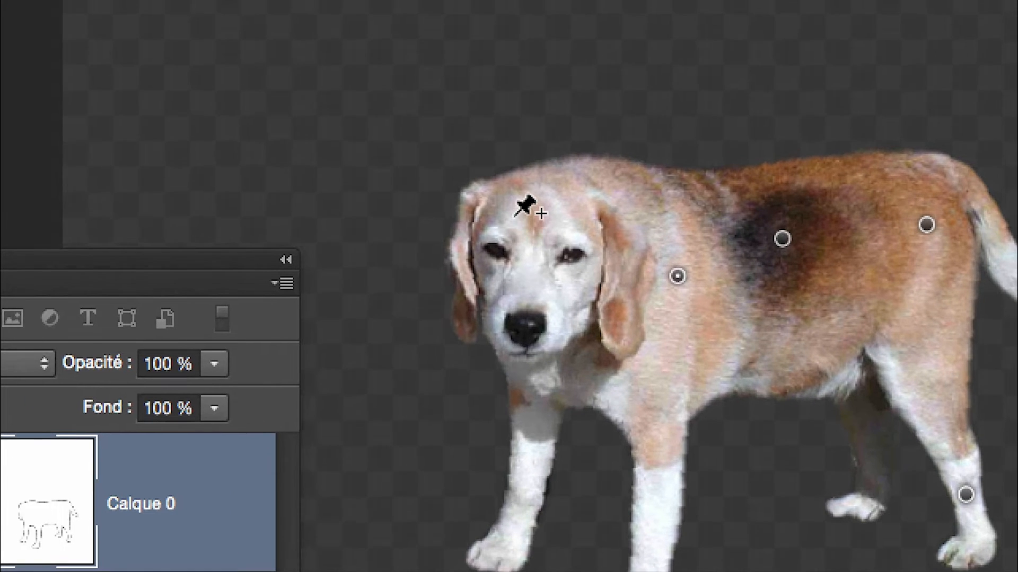
Step: Try a pin on the beagle's forehead and remove it, glancing at the boxing-ring photo in Firefox in between
left_click(427, 182)
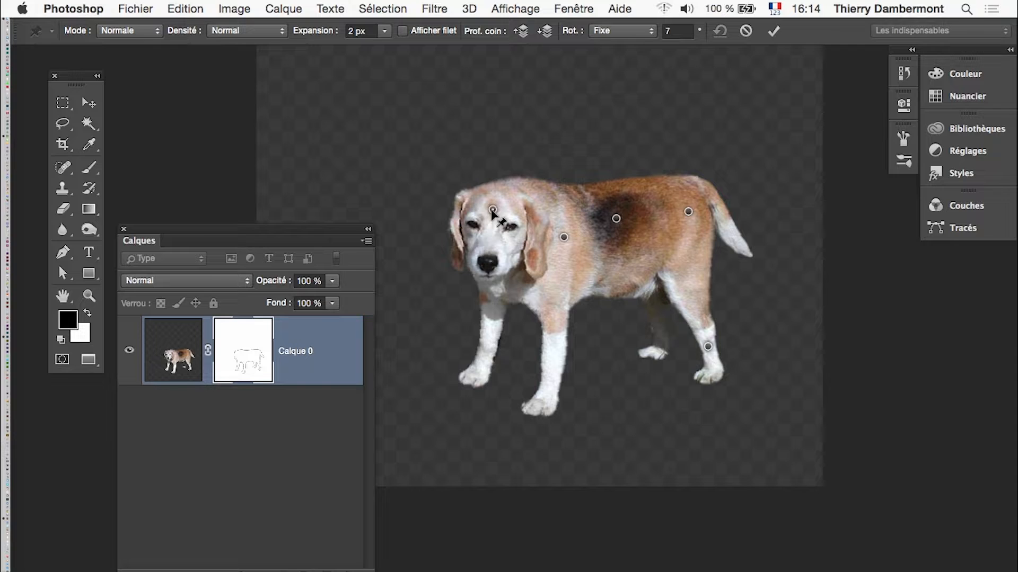
key("super+Tab")
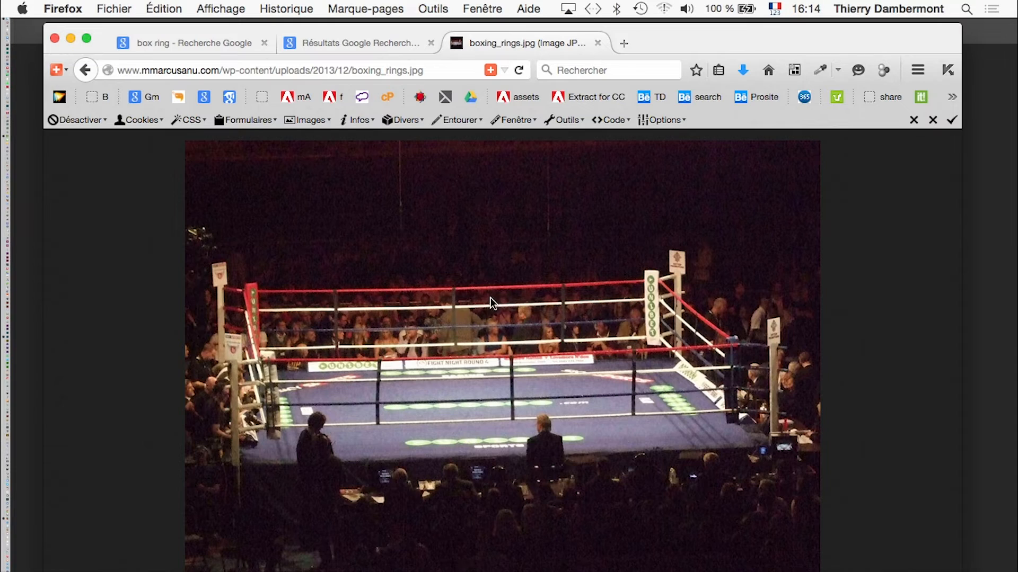
key("super+Tab")
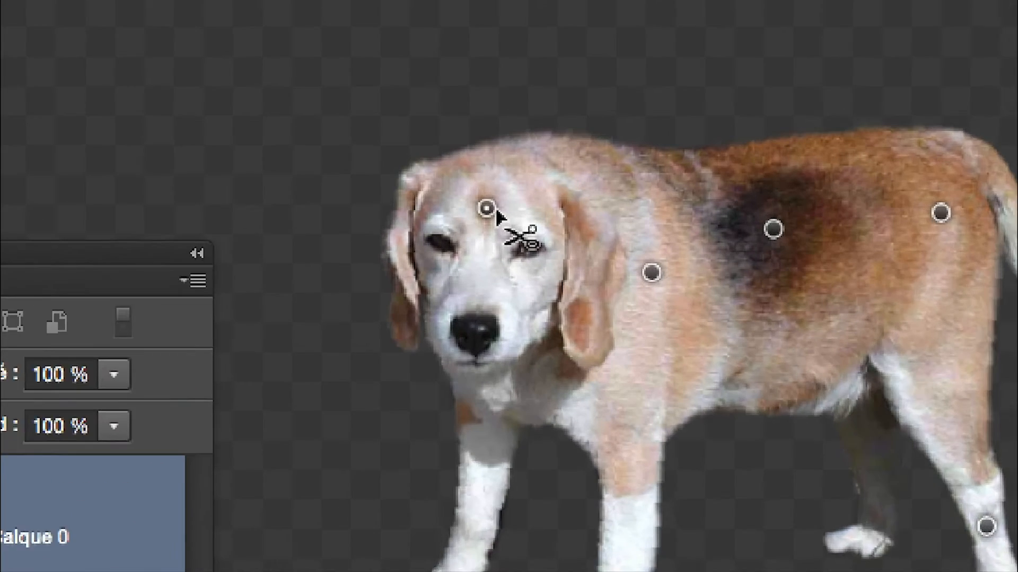
key("alt")
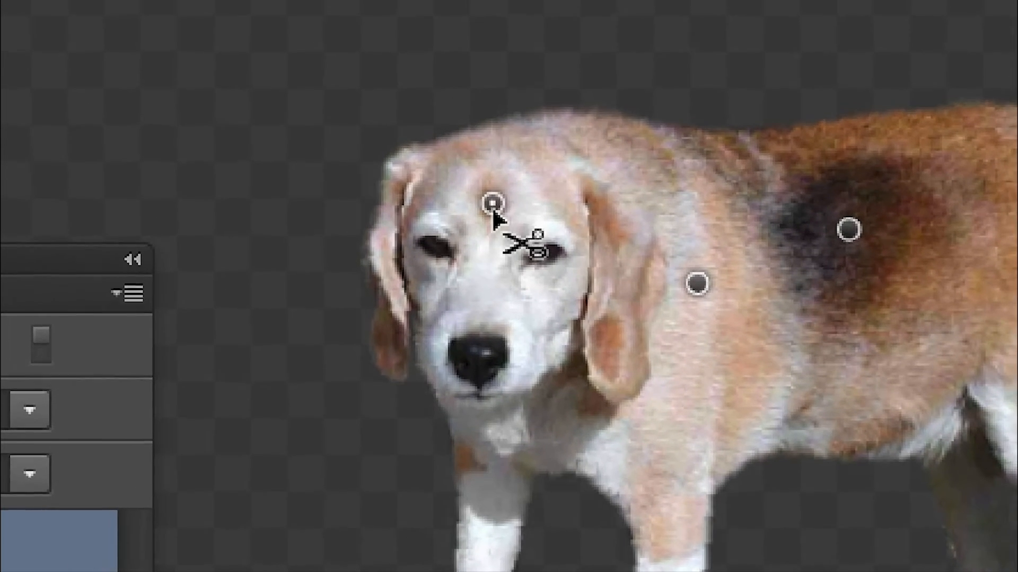
left_click(466, 167, "alt")
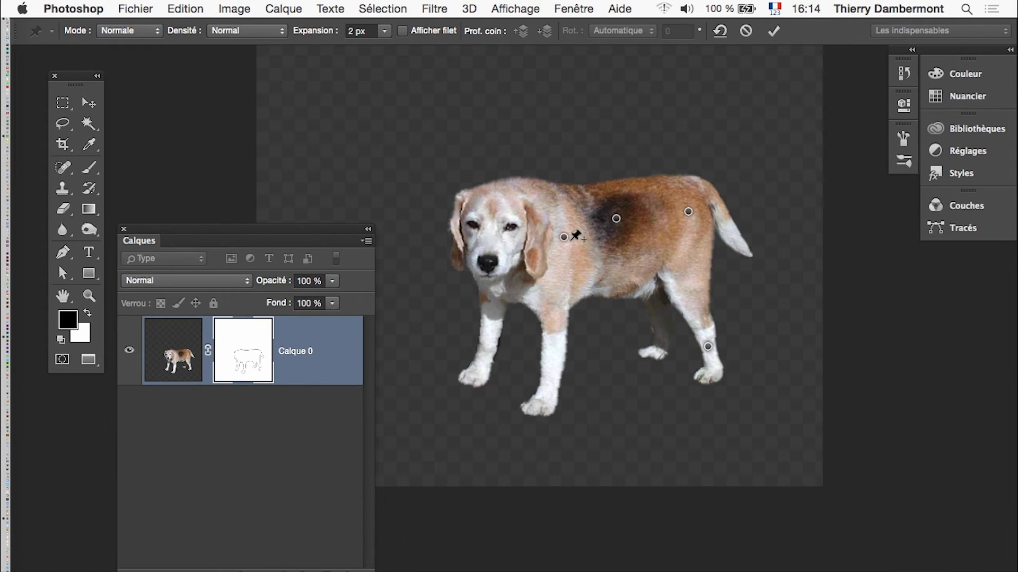
Step: Raise the beagle's front by the shoulder pin and rotate the near hind-leg pin so the paw faces the ground
left_click_drag(564, 238, 581, 159)
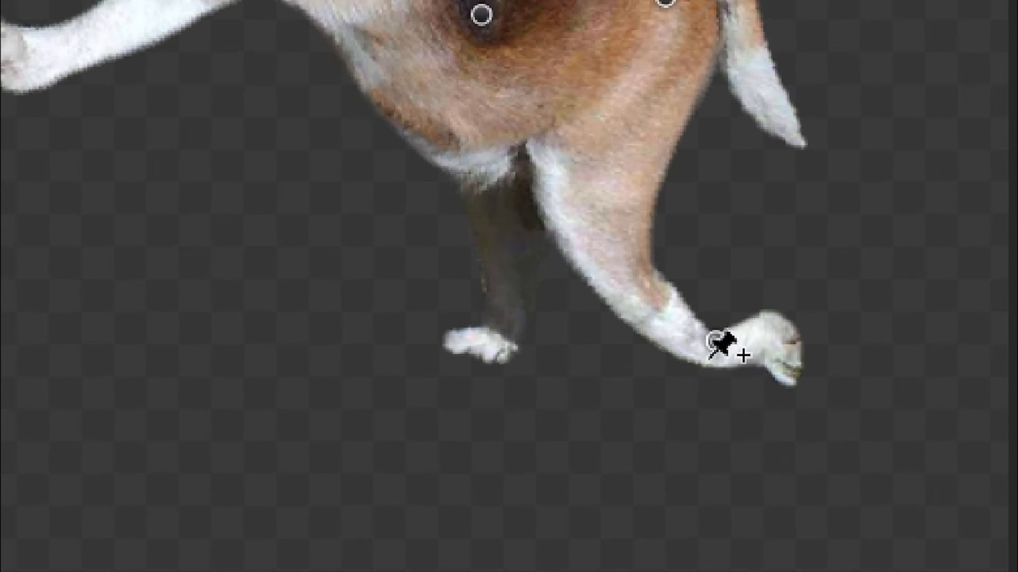
left_click(710, 353)
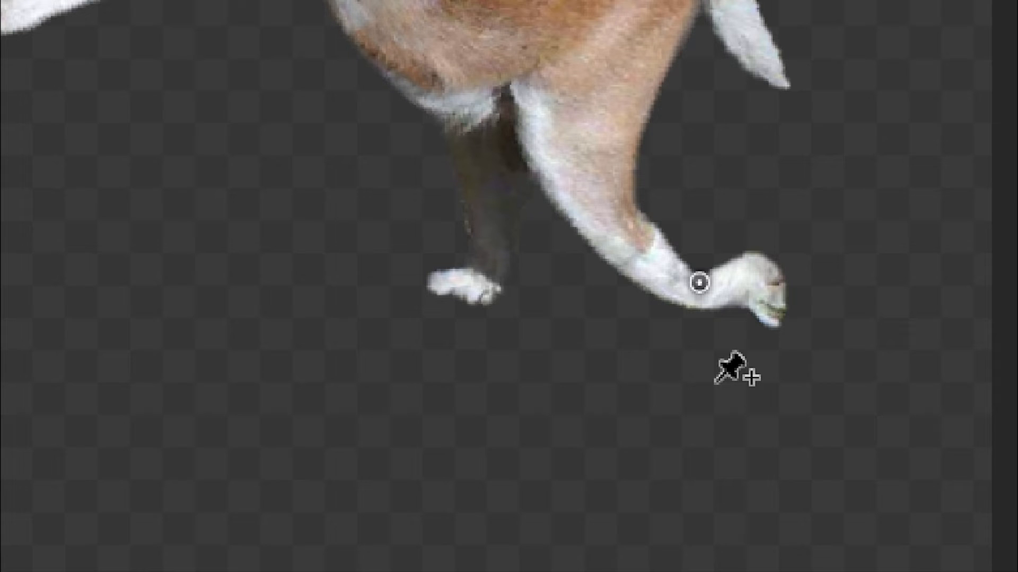
key("alt")
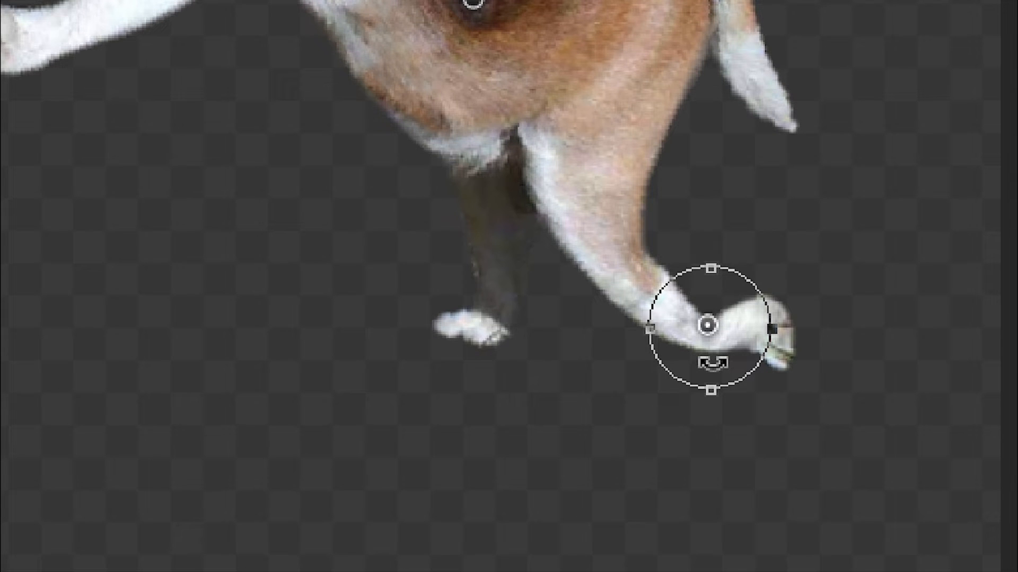
left_click_drag(713, 363, 690, 447)
Step: Pin the far hind leg and stretch it downward, and adjust the near hind leg's position and rotation to stand beside it
left_click(520, 257)
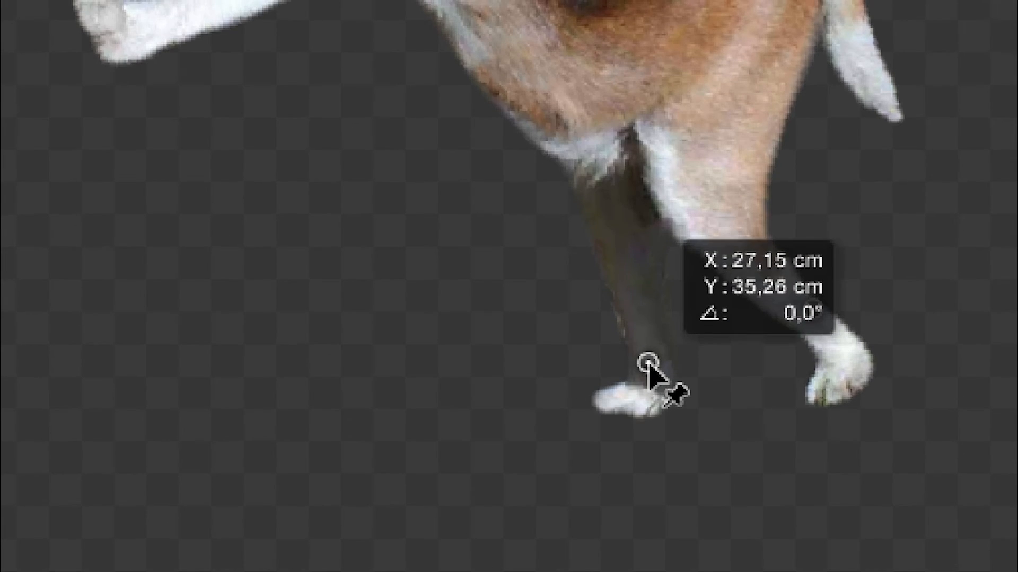
left_click_drag(648, 363, 650, 363)
left_click_drag(661, 398, 685, 368)
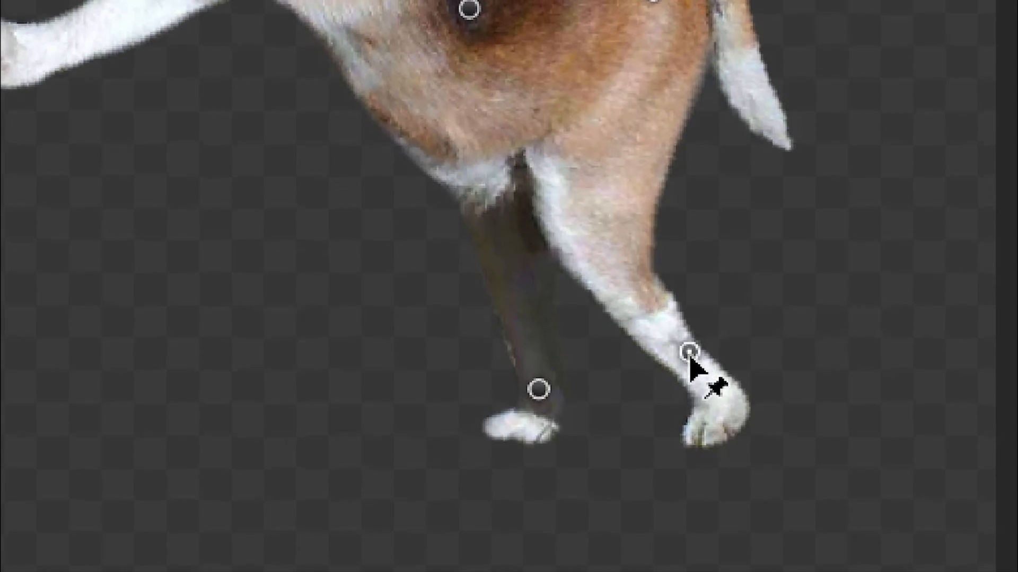
key("alt")
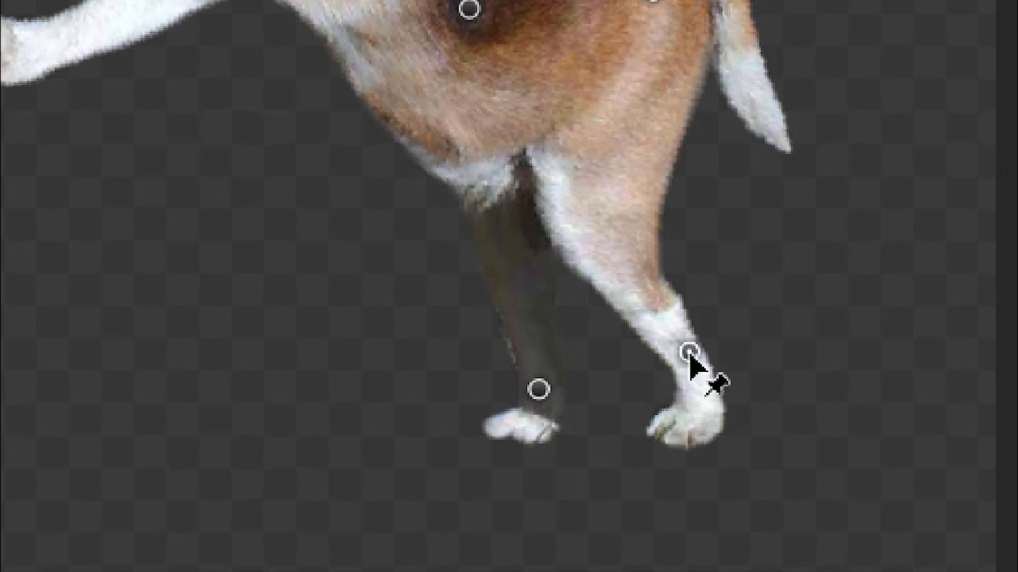
left_click_drag(695, 333, 690, 362)
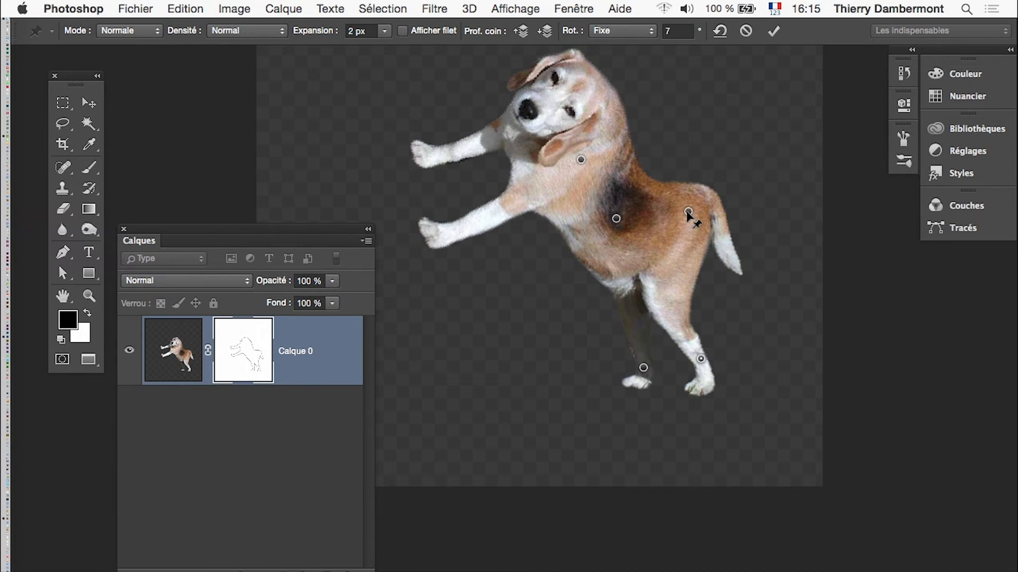
Step: Lower the hindquarters and shoulder pins to lean the body, and add a pin at the top of each front leg
left_click_drag(689, 212, 663, 260)
left_click_drag(581, 160, 563, 183)
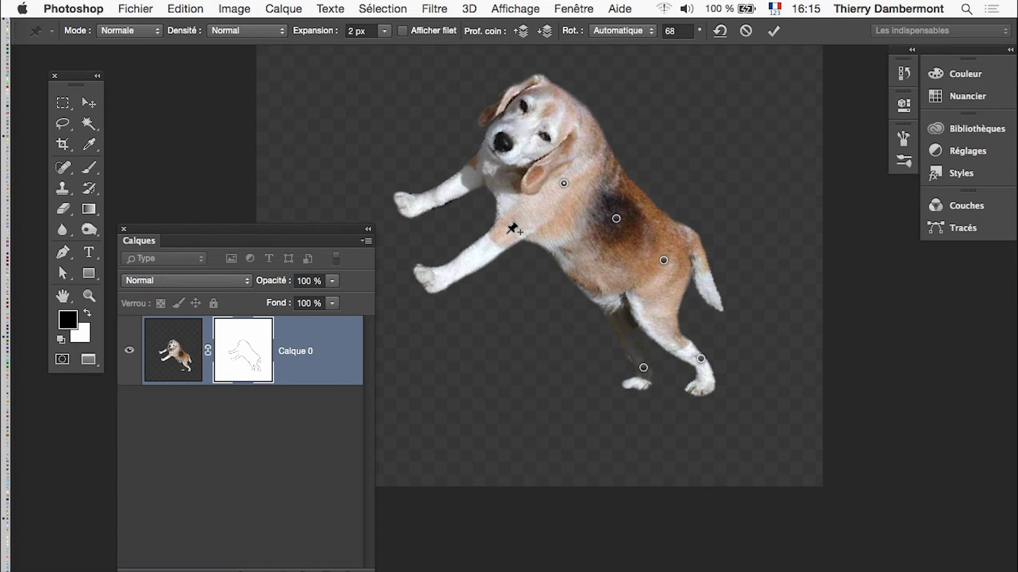
left_click(511, 226)
left_click(470, 185)
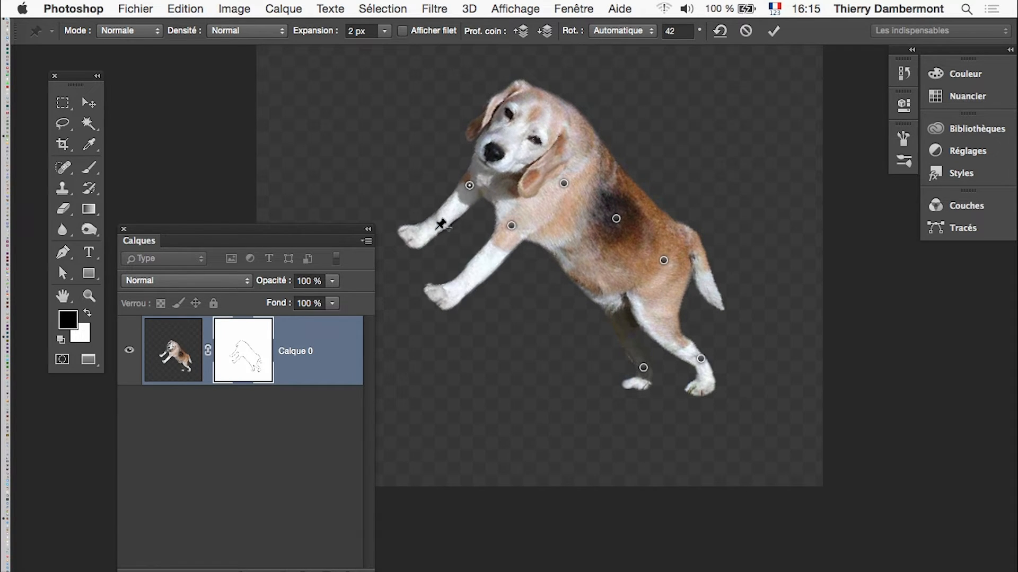
Step: Pull both front paws downward with their own pins and remove the pin on the far upper front leg
left_click_drag(462, 289, 486, 312)
left_click(422, 233)
left_click_drag(421, 234, 430, 286)
left_click(469, 197)
left_click_drag(468, 197, 471, 219)
left_click(471, 219, "alt")
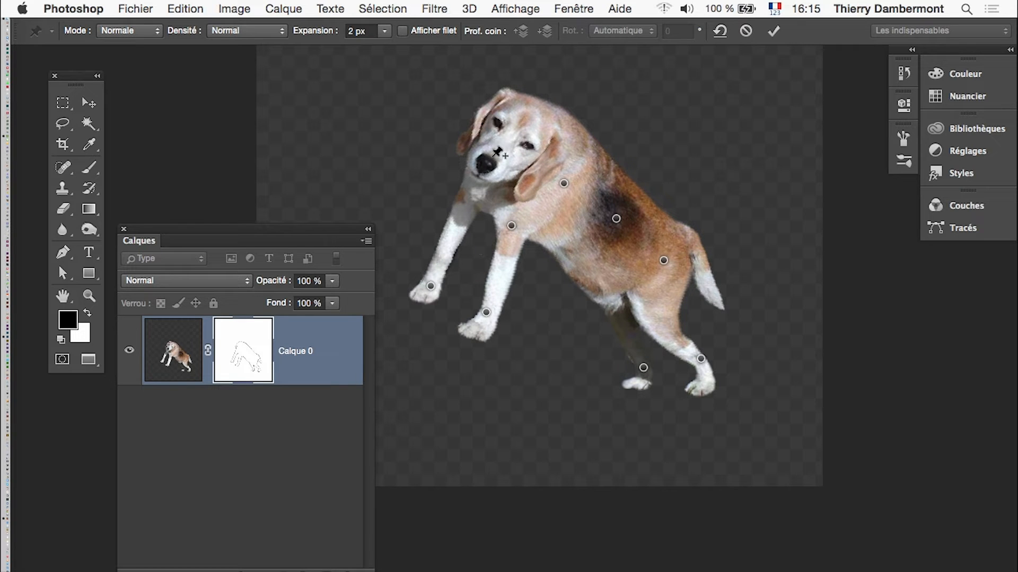
Step: Pin the forehead and tilt the head more upright, removing the surplus pin near the ear
left_click(530, 132)
left_click_drag(530, 133, 554, 155)
left_click(551, 146)
left_click(555, 155, "alt")
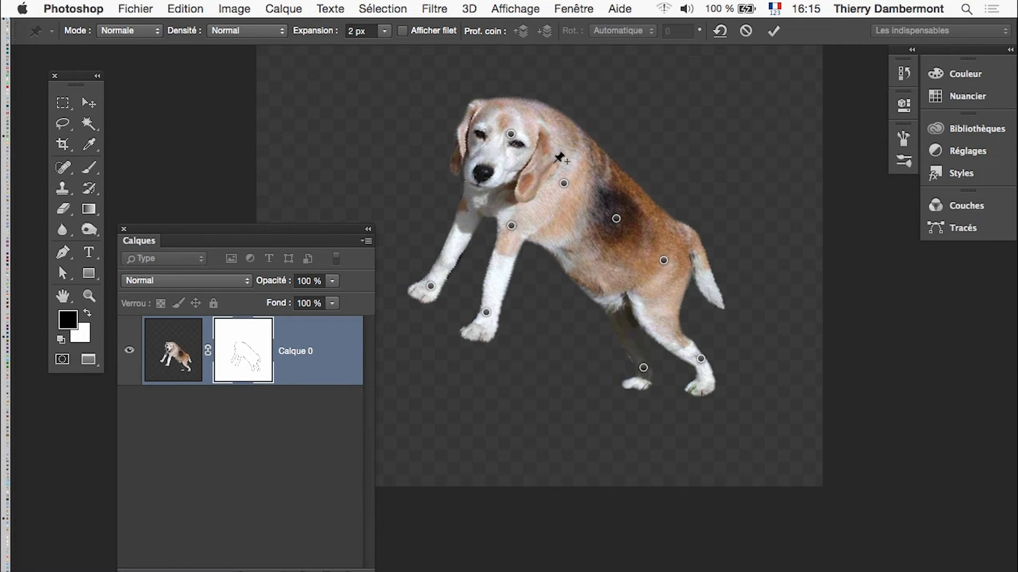
Step: Apply the Puppet Warp to the beagle layer, inspect the deformed dog up close, and undo the warp
left_click(773, 32)
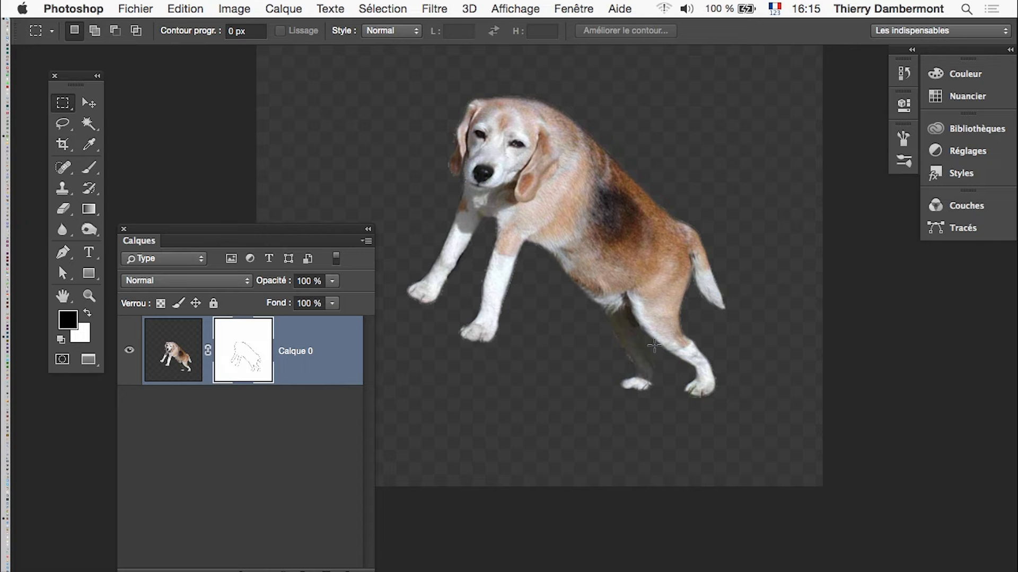
scroll(577, 146, "up", 3)
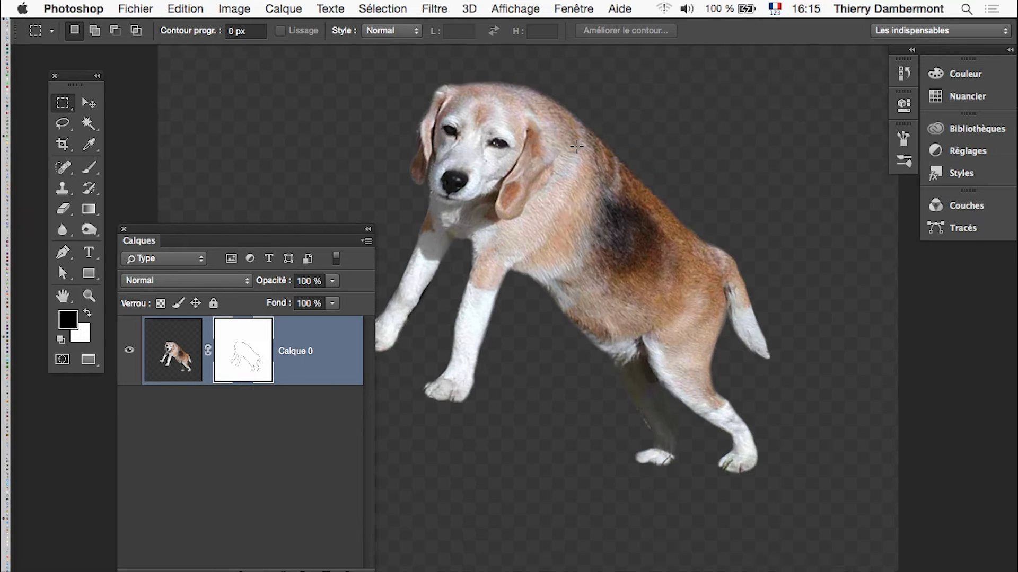
scroll(575, 146, "up", 1)
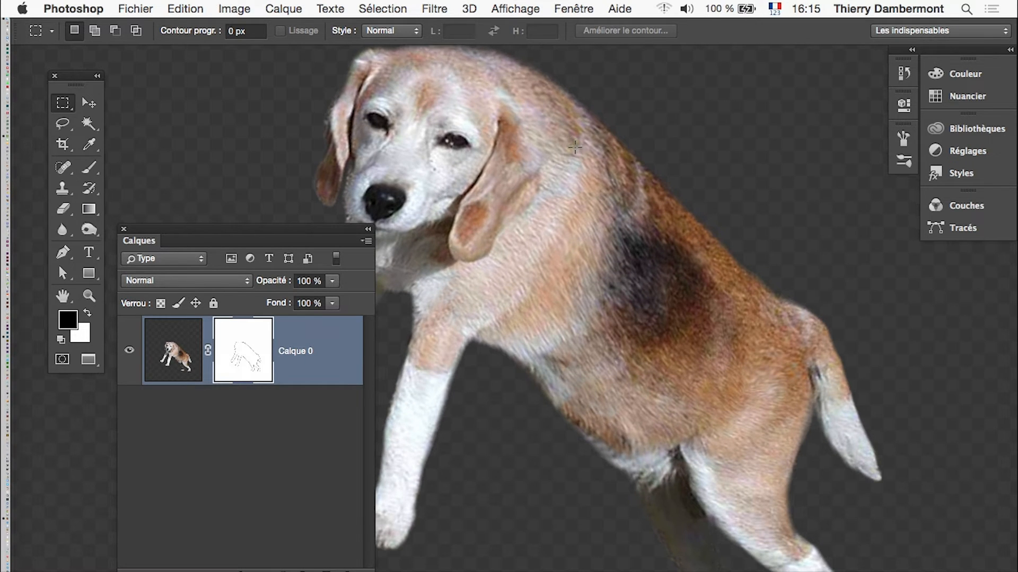
left_click(185, 8)
left_click(212, 25)
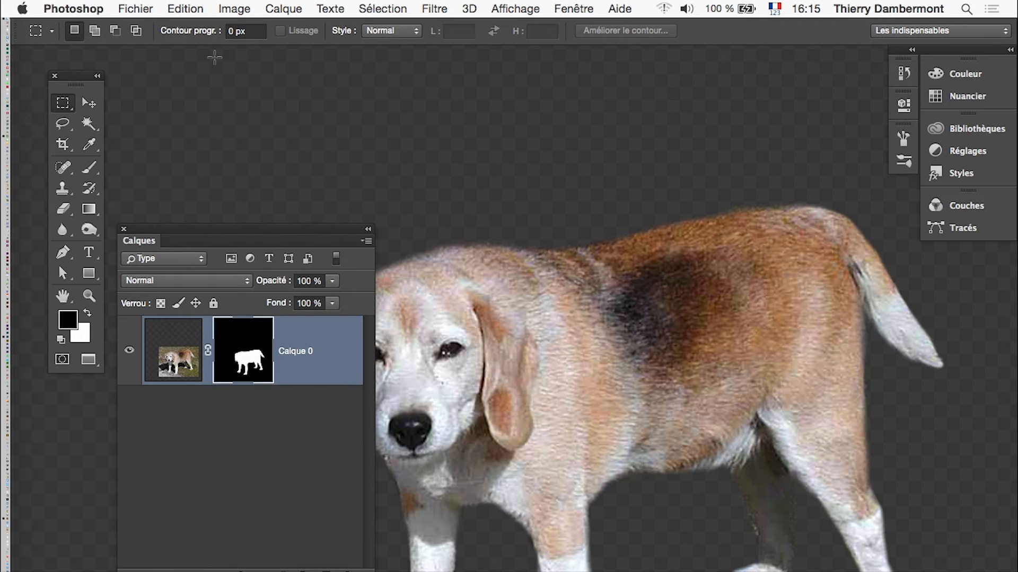
Step: Resize the Layers panel so it is wider and its bottom controls are accessible
scroll(630, 394, "down", 3)
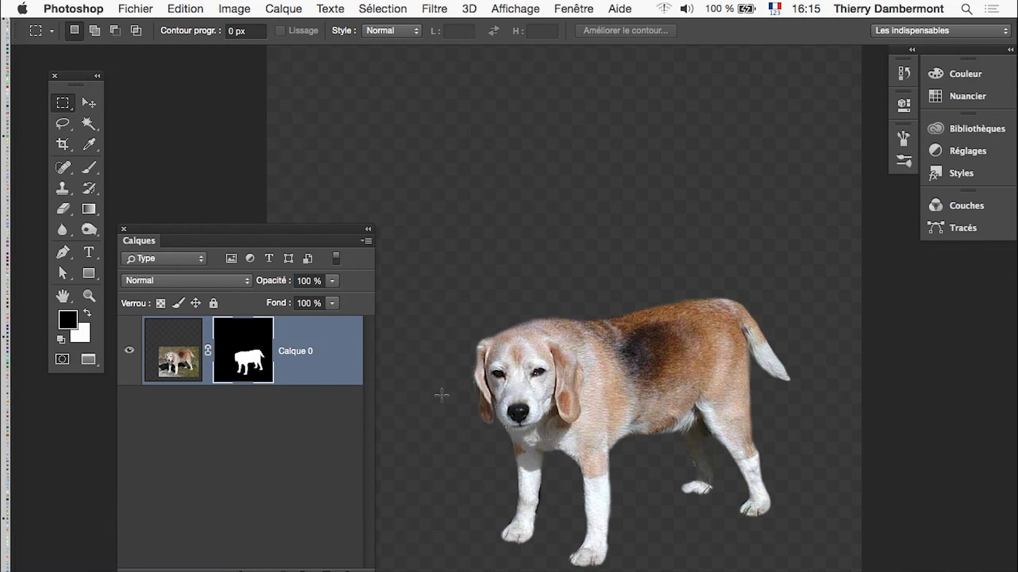
left_click_drag(371, 571, 431, 536)
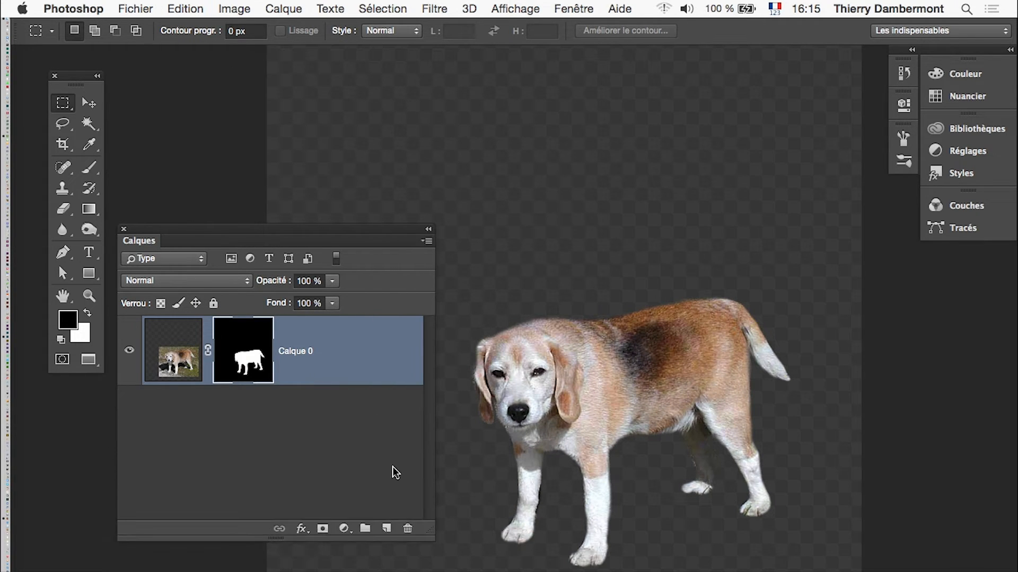
Step: Convert the masked beagle layer to a smart object and start Puppet Warp on it
right_click(354, 351)
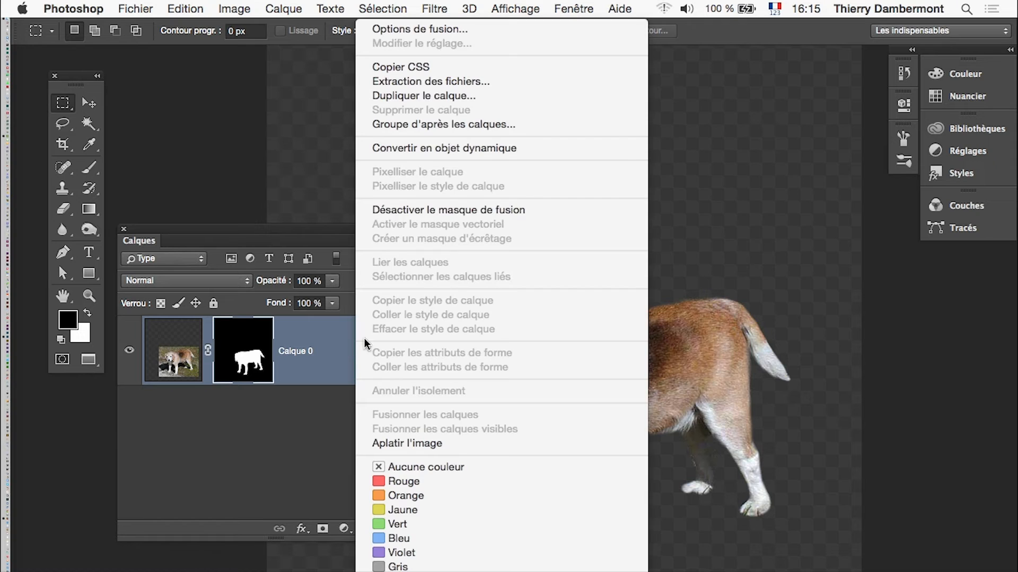
left_click(460, 148)
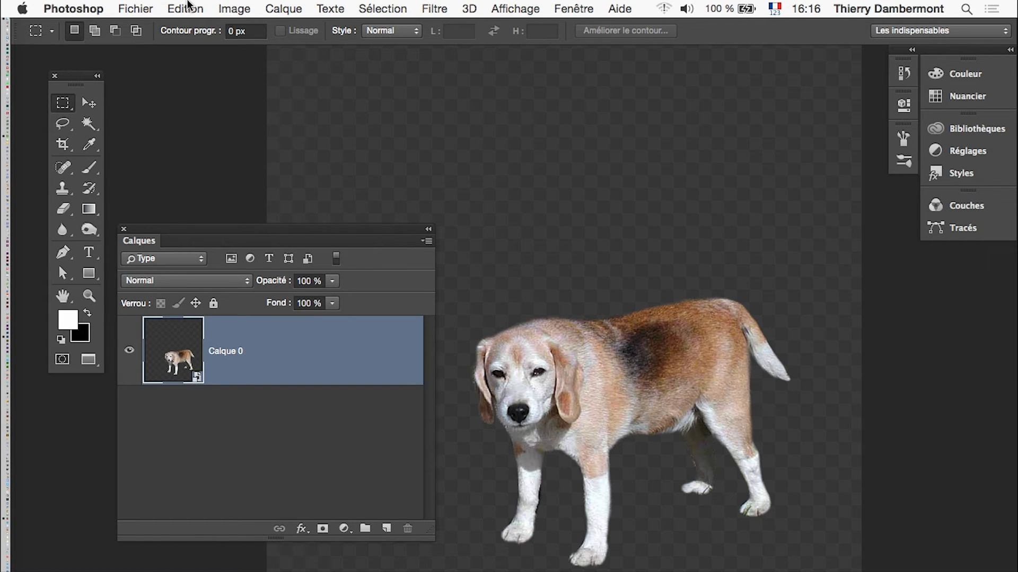
left_click(188, 5)
left_click(220, 305)
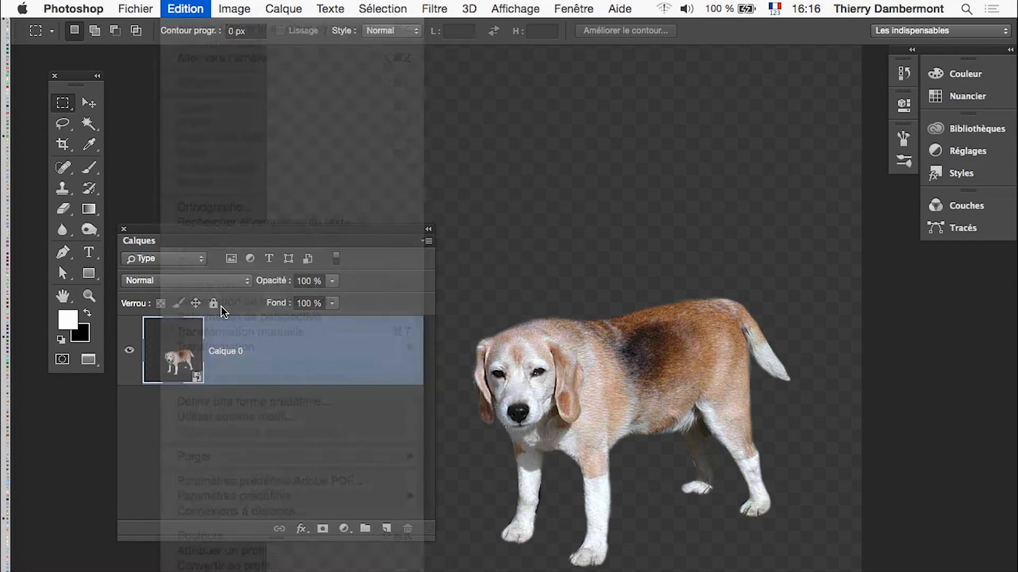
Step: Pin the rump, near hind paw, neck and belly, raising the beagle's forequarters by the neck and pulling the rump slightly down
left_click(707, 341)
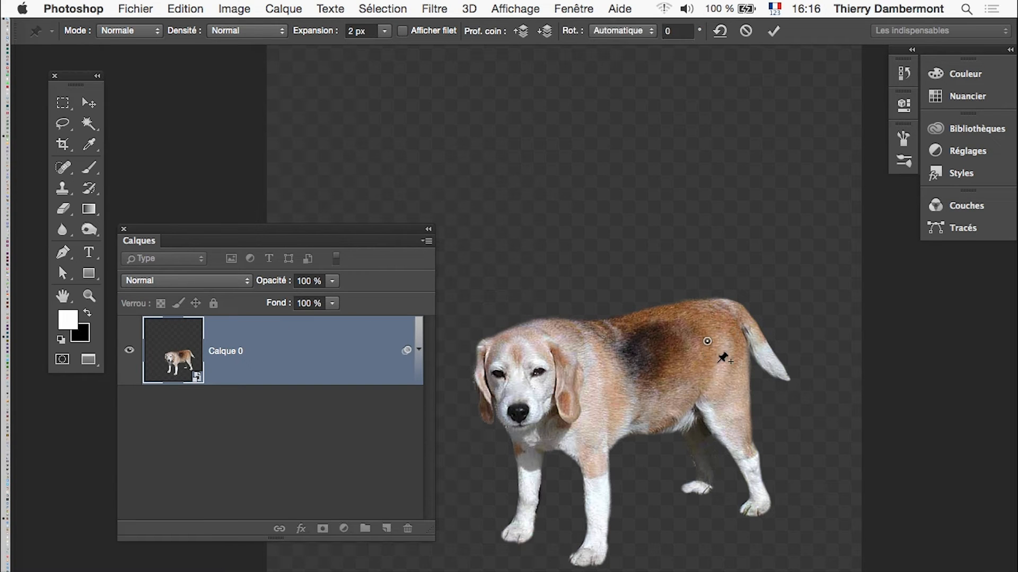
left_click(765, 495)
left_click_drag(567, 360, 616, 265)
left_click(682, 396)
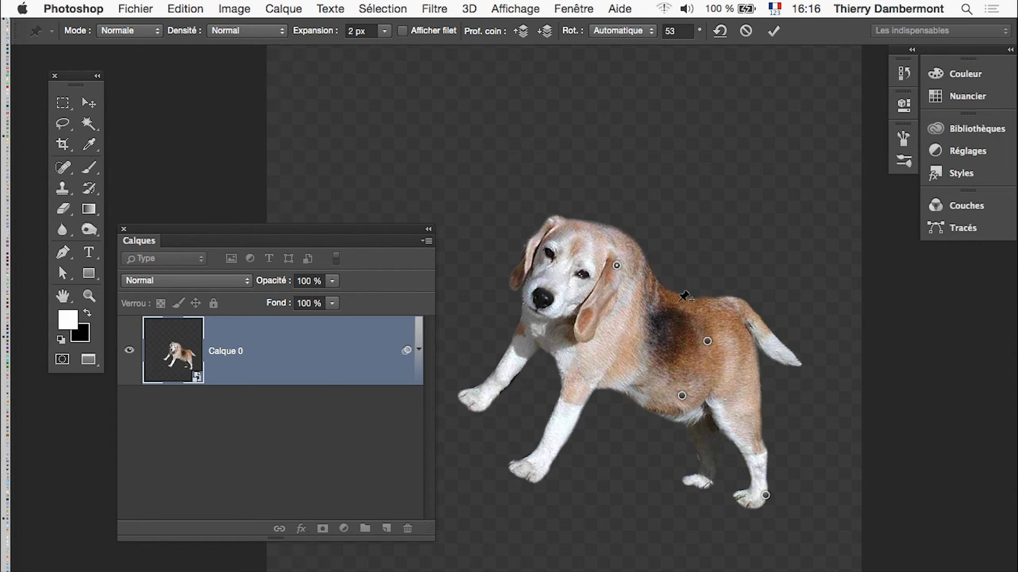
left_click_drag(708, 342, 709, 370)
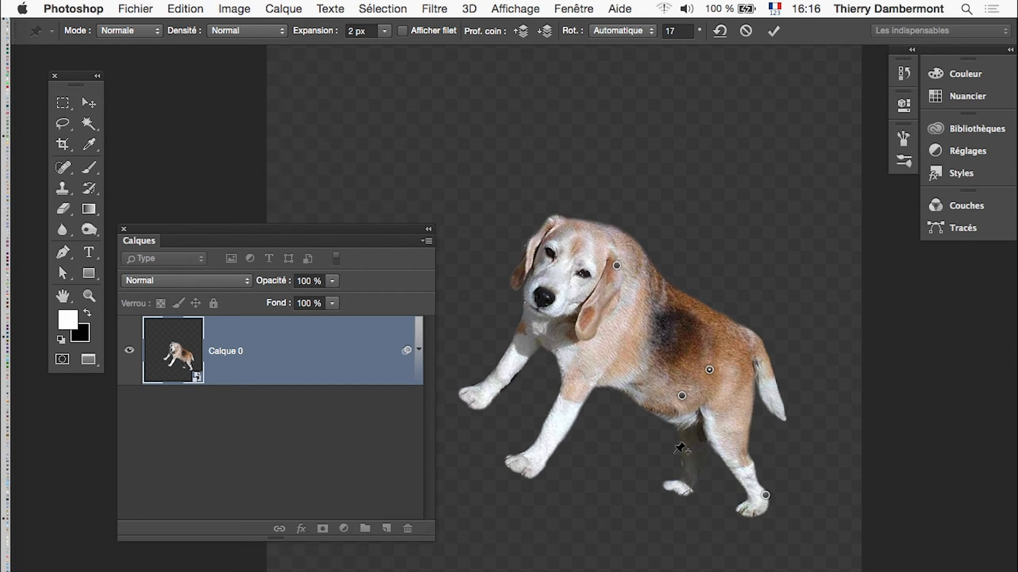
Step: Pin the far hind paw and pull it down, and lower the forequarters by the neck pin, adding a shoulder pin
left_click(688, 479)
left_click_drag(687, 480, 690, 500)
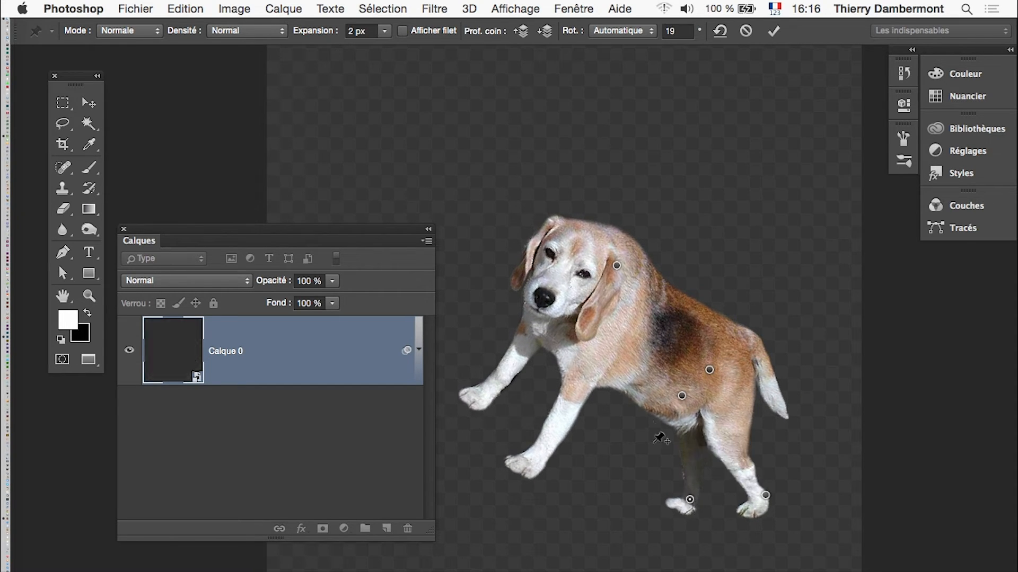
left_click_drag(617, 265, 586, 290)
left_click(646, 327)
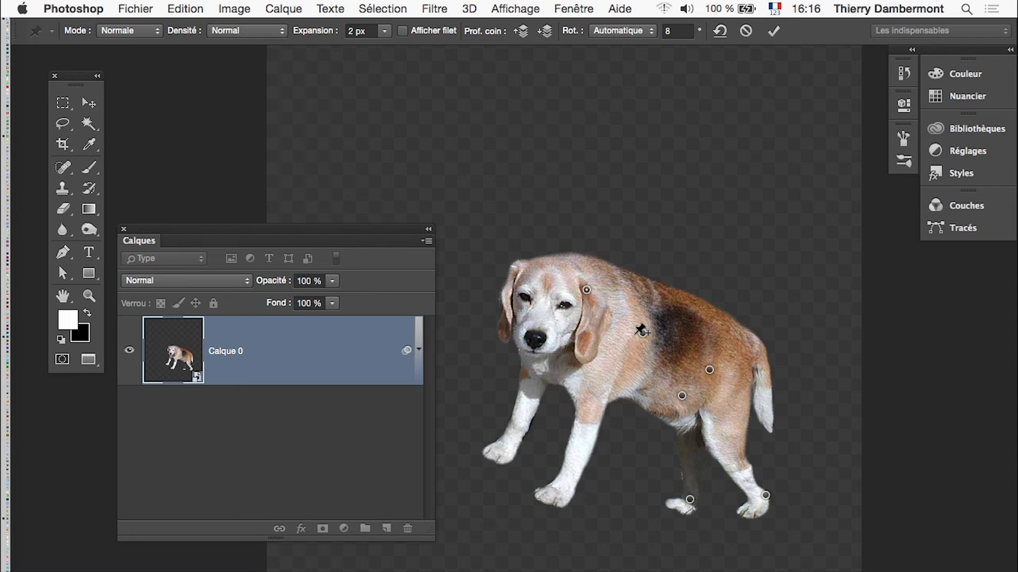
Step: Pin both front legs and reposition them so they stand more vertically beneath the body
left_click(573, 473)
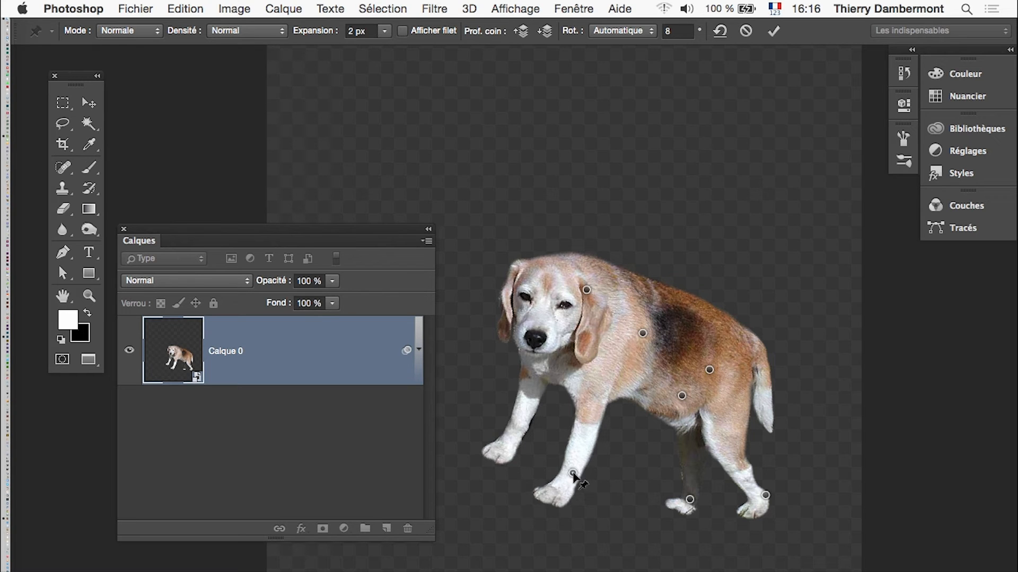
mouse_move(573, 473)
left_mouse_down()
mouse_move(583, 444)
mouse_move(595, 453)
mouse_move(582, 467)
left_mouse_up()
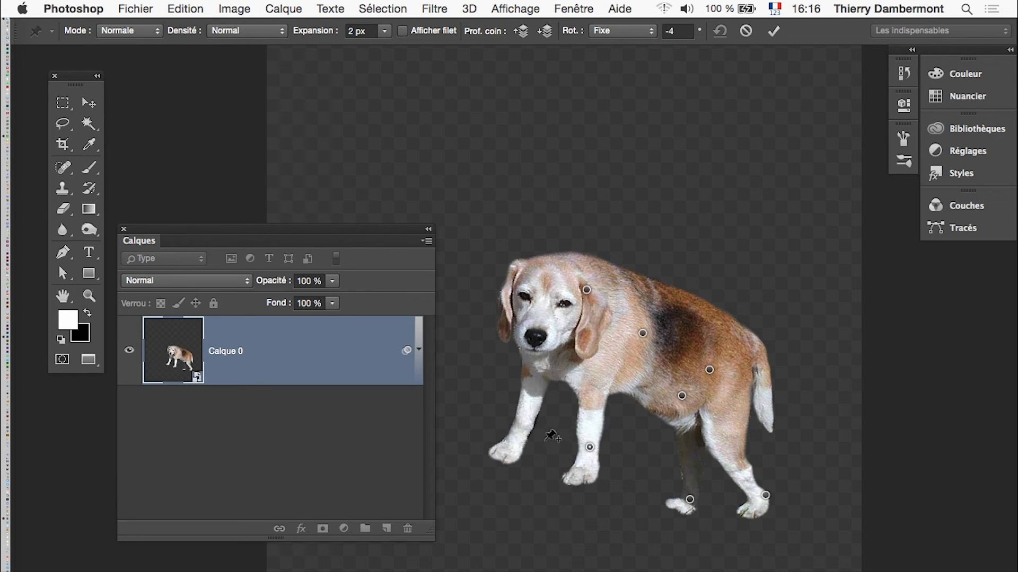
left_click(525, 423)
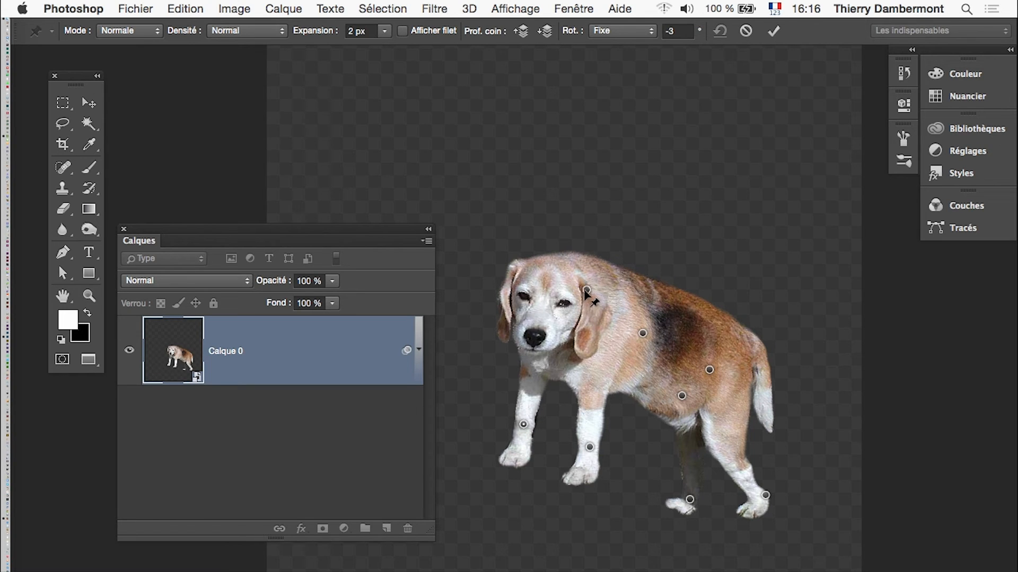
Step: Nudge the pin beside the ear, add a pin on the upper back, and apply the Puppet Warp
left_click_drag(585, 290, 590, 291)
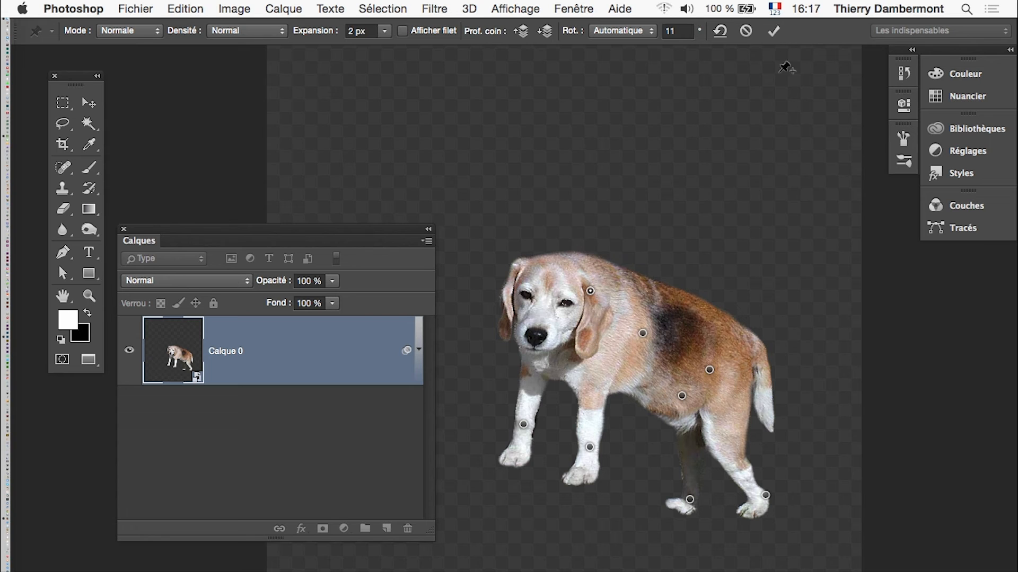
left_click_drag(716, 320, 704, 332)
left_click(776, 34)
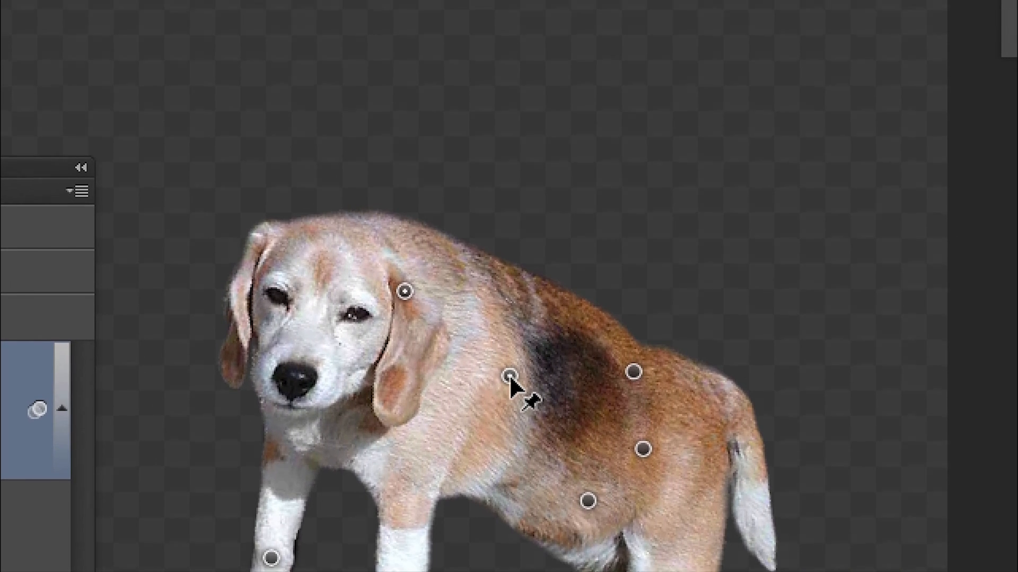
Step: Select the head, shoulder and front-leg pins together, shift the forequarters as one group, and apply the edited Puppet Warp
mouse_move(509, 377)
left_mouse_down()
mouse_move(484, 417)
mouse_move(503, 371)
mouse_move(498, 379)
left_mouse_up()
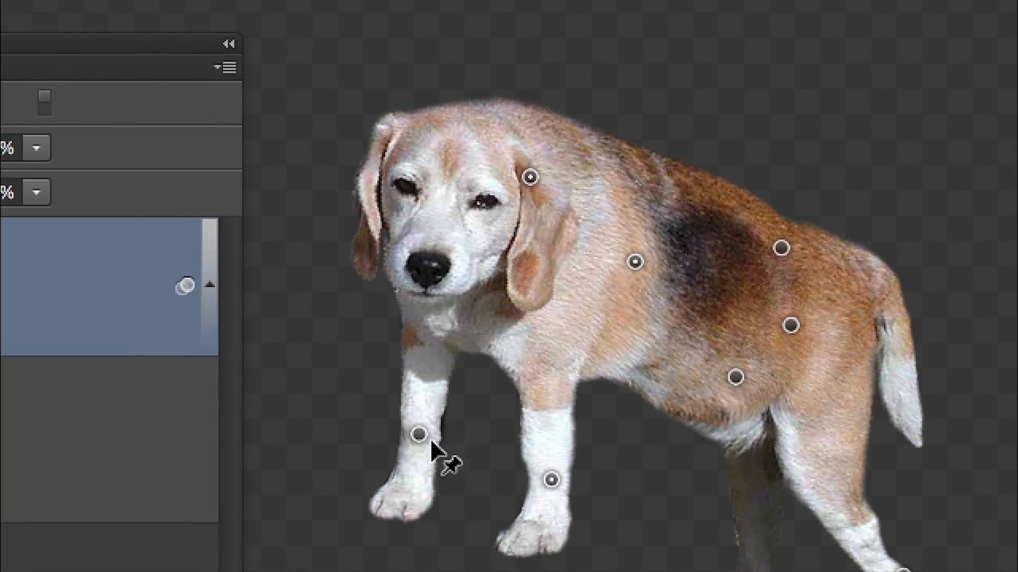
left_click(420, 435, "shift")
left_click_drag(635, 262, 636, 221)
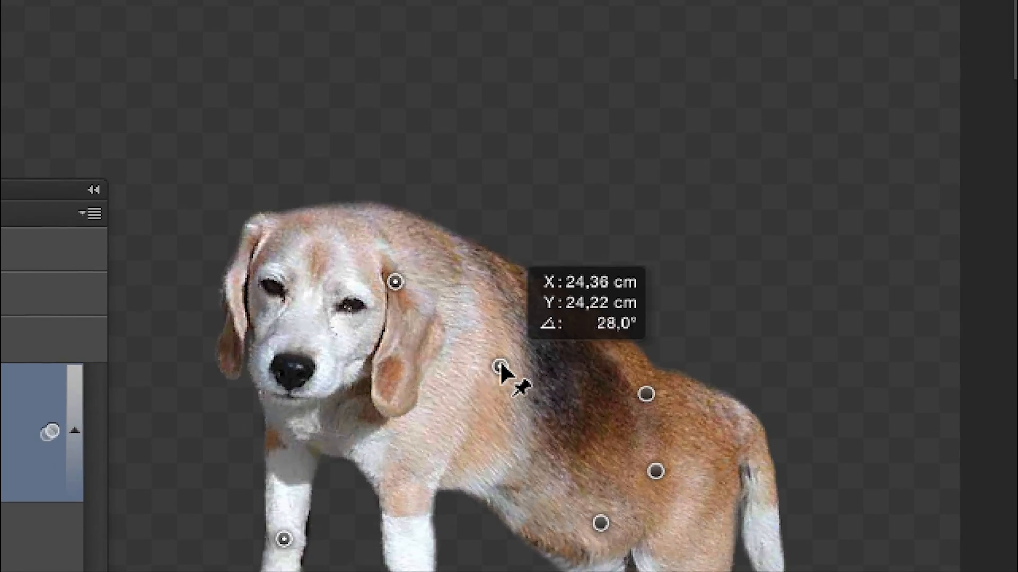
left_click_drag(500, 366, 504, 397)
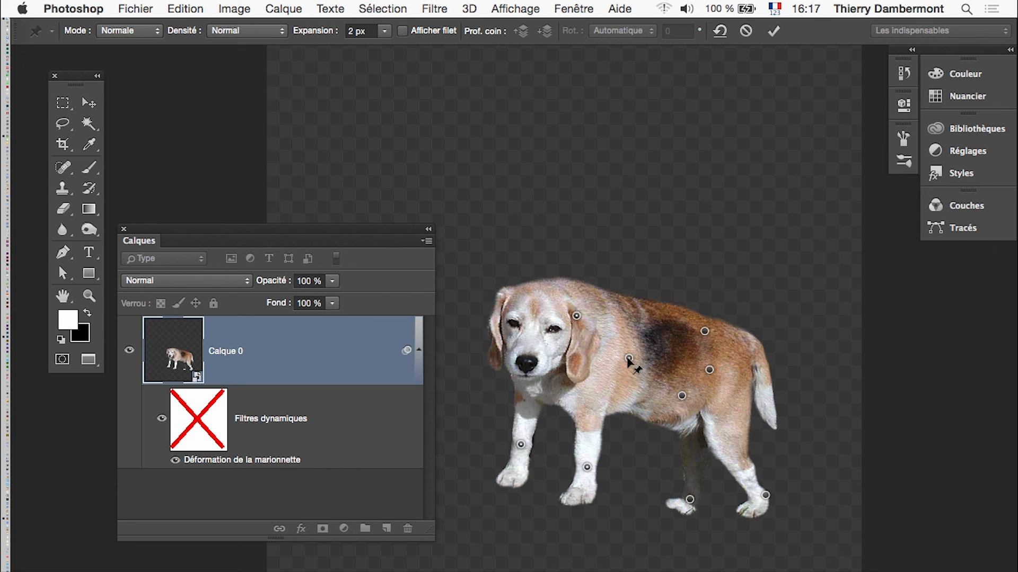
mouse_move(628, 361)
left_mouse_down()
mouse_move(637, 347)
mouse_move(637, 374)
mouse_move(637, 319)
mouse_move(642, 356)
mouse_move(639, 332)
mouse_move(627, 343)
mouse_move(639, 392)
mouse_move(636, 156)
mouse_move(631, 392)
mouse_move(645, 204)
mouse_move(644, 361)
mouse_move(649, 154)
mouse_move(633, 419)
mouse_move(644, 127)
mouse_move(588, 402)
mouse_move(615, 217)
mouse_move(609, 381)
mouse_move(631, 259)
mouse_move(643, 326)
mouse_move(517, 196)
mouse_move(398, 114)
mouse_move(583, 130)
mouse_move(661, 328)
mouse_move(610, 440)
mouse_move(628, 297)
mouse_move(617, 419)
mouse_move(619, 382)
mouse_move(583, 337)
mouse_move(622, 354)
left_mouse_up()
left_click(773, 30)
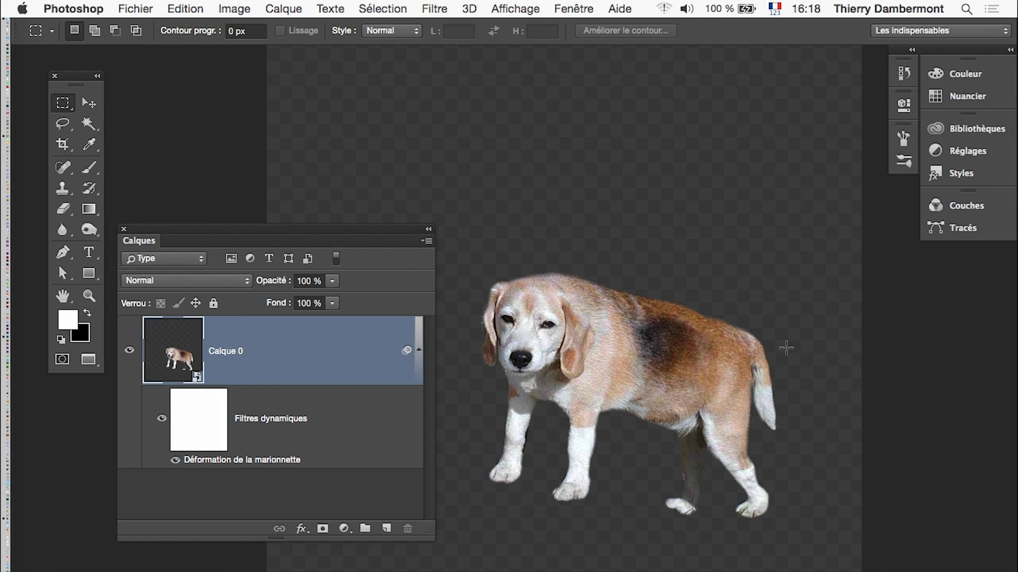